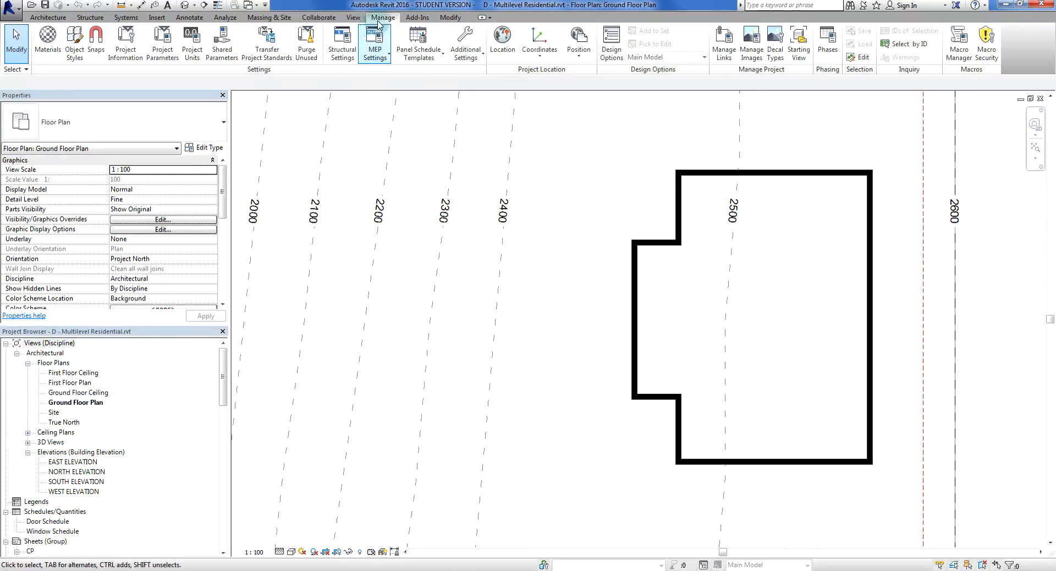
Step: Review the project phases defined in the Phasing settings, then close them without changes
{"action": "left_click", "coordinate": [826, 53]}
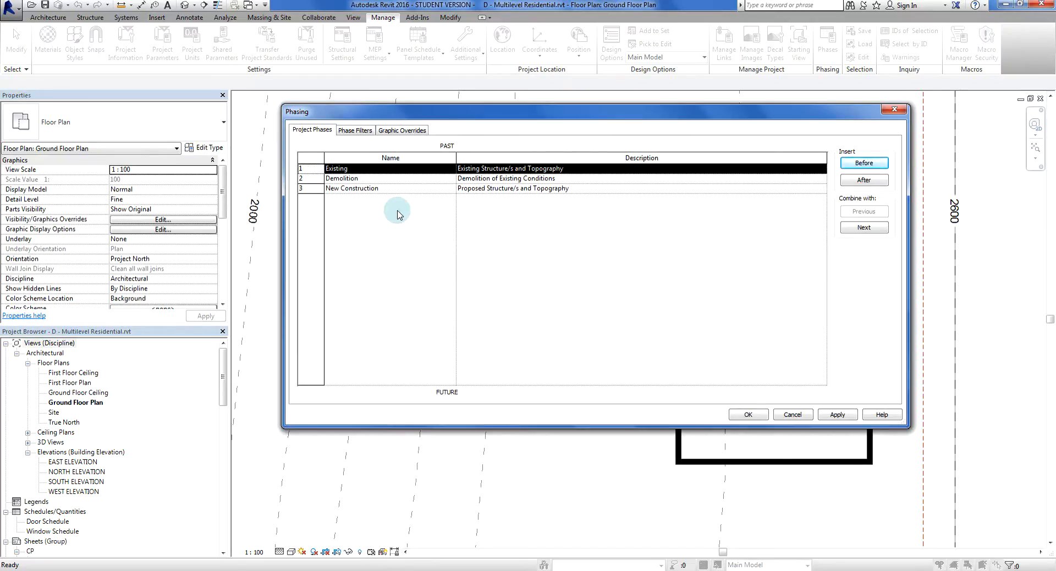
{"action": "left_click", "coordinate": [761, 420]}
{"action": "key", "text": "z"}
{"action": "key", "text": "f"}
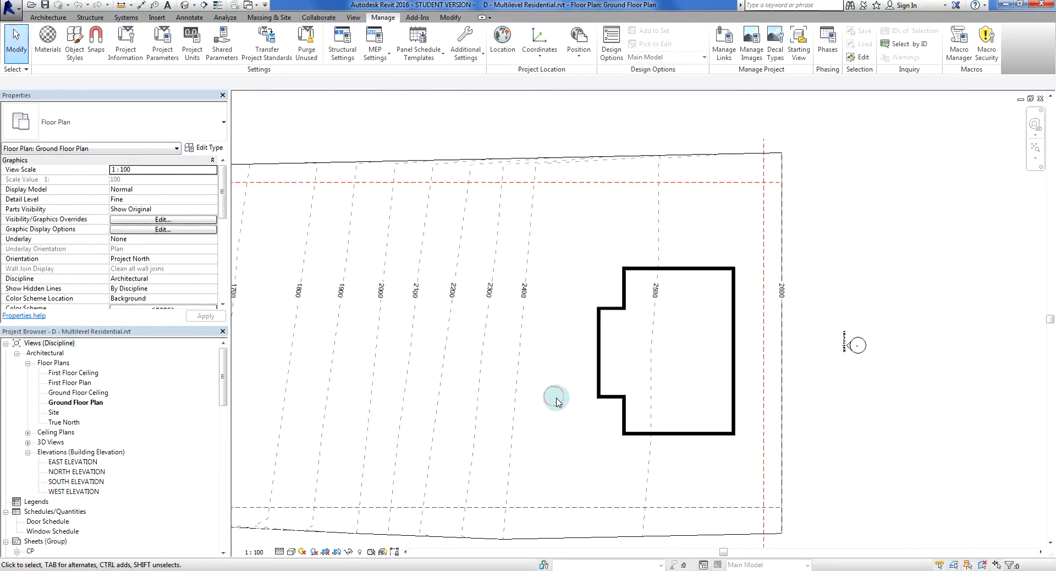
Step: Check the phasing properties of the short upper horizontal wall at the building's stepped side
{"action": "scroll", "coordinate": [590, 387], "scroll_direction": "up", "scroll_amount": 2}
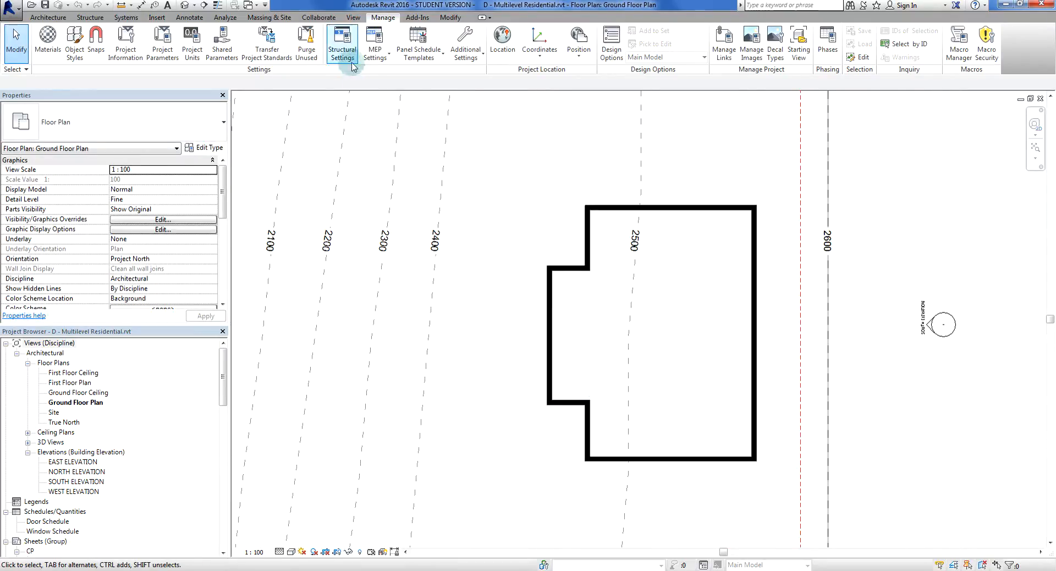
{"action": "scroll", "coordinate": [603, 297], "scroll_direction": "down", "scroll_amount": 2}
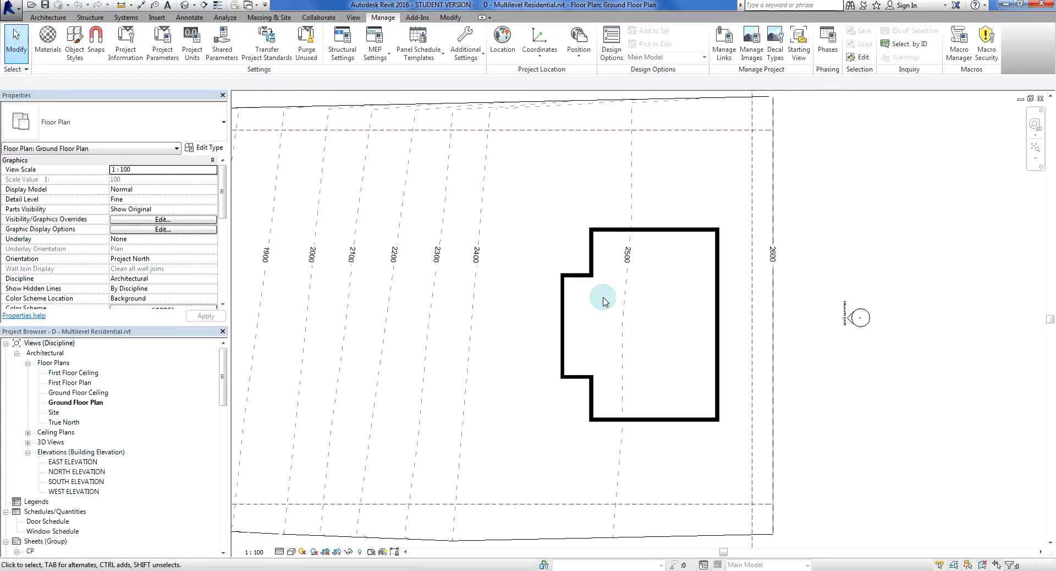
{"action": "scroll", "coordinate": [626, 290], "scroll_direction": "up", "scroll_amount": 2}
{"action": "mouse_move", "coordinate": [603, 297]}
{"action": "middle_mouse_down"}
{"action": "mouse_move", "coordinate": [627, 291]}
{"action": "mouse_move", "coordinate": [598, 296]}
{"action": "middle_mouse_up"}
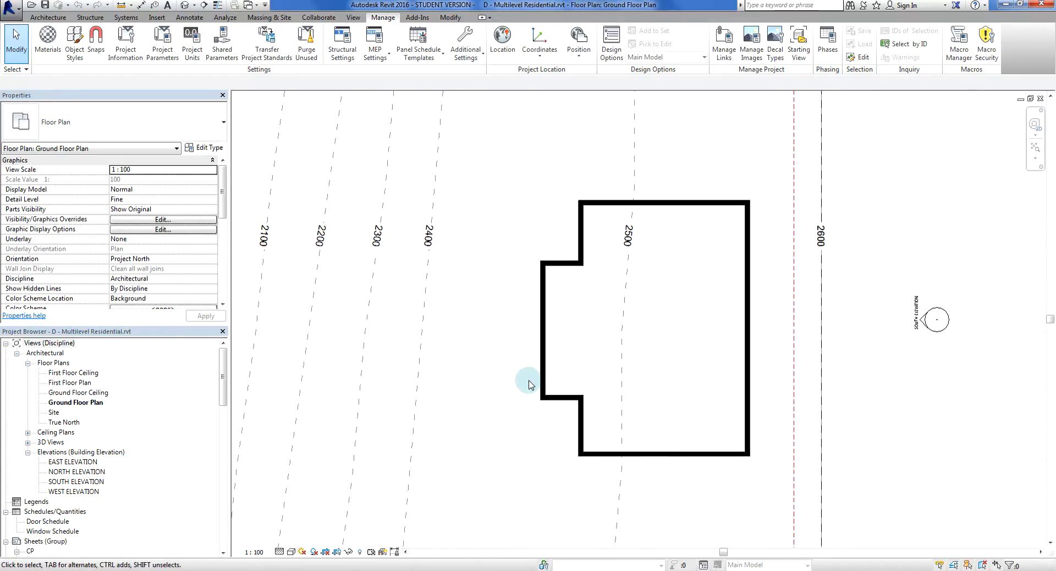
{"action": "scroll", "coordinate": [550, 278], "scroll_direction": "up", "scroll_amount": 2}
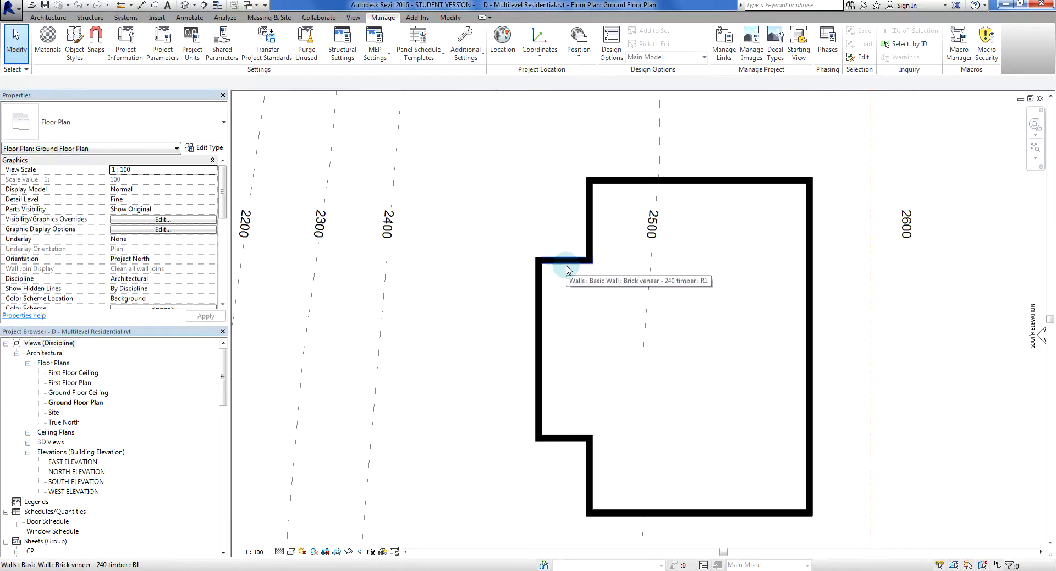
{"action": "left_click", "coordinate": [567, 269]}
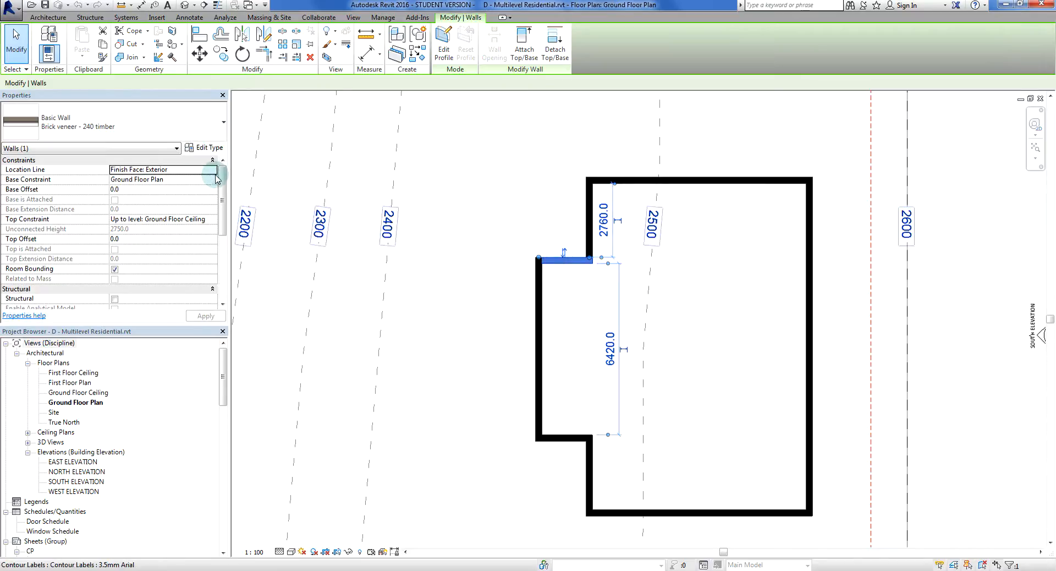
{"action": "left_click_drag", "start_coordinate": [222, 176], "coordinate": [222, 242]}
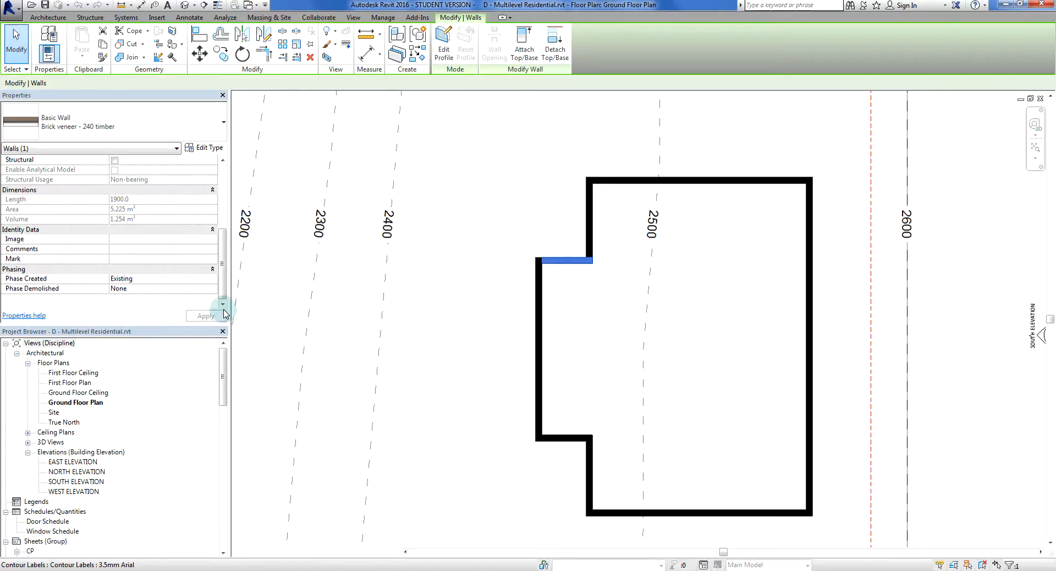
{"action": "left_click", "coordinate": [468, 364]}
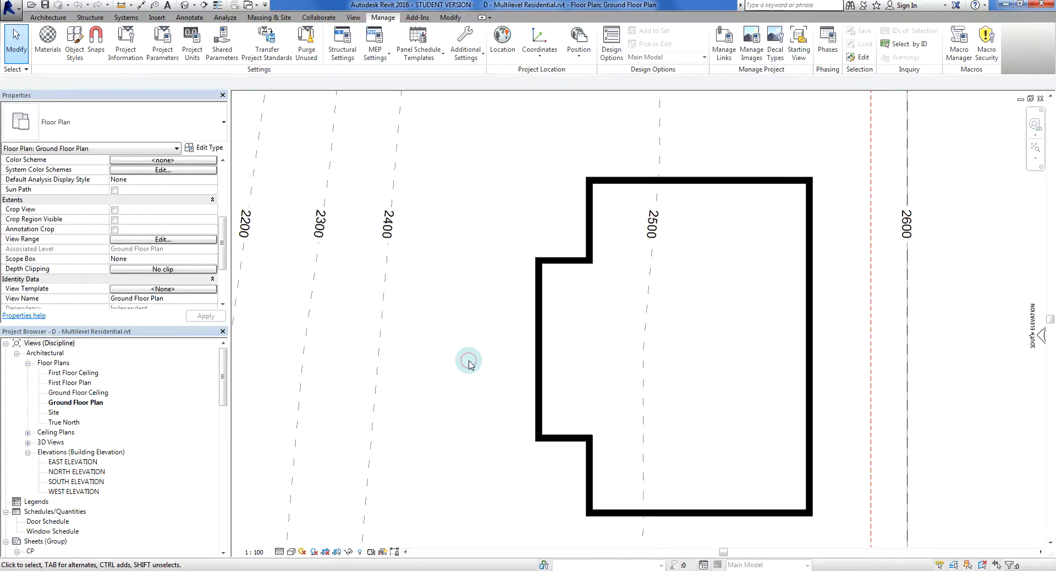
Step: Set the Ground Floor Plan view's phase to Existing and apply the change
{"action": "scroll", "coordinate": [468, 364], "scroll_direction": "down", "scroll_amount": 2}
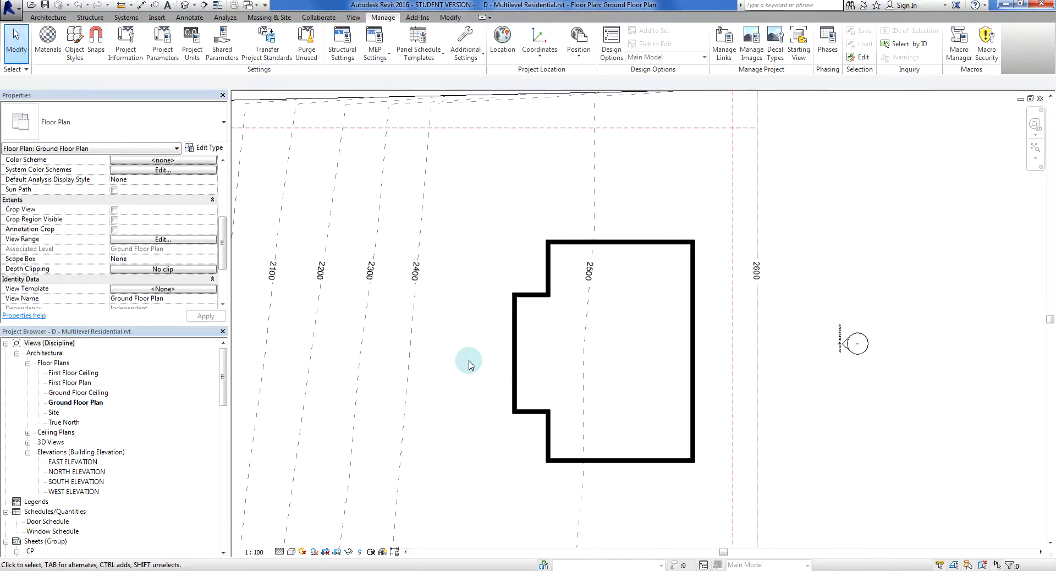
{"action": "middle_click_drag", "start_coordinate": [467, 361], "coordinate": [526, 373]}
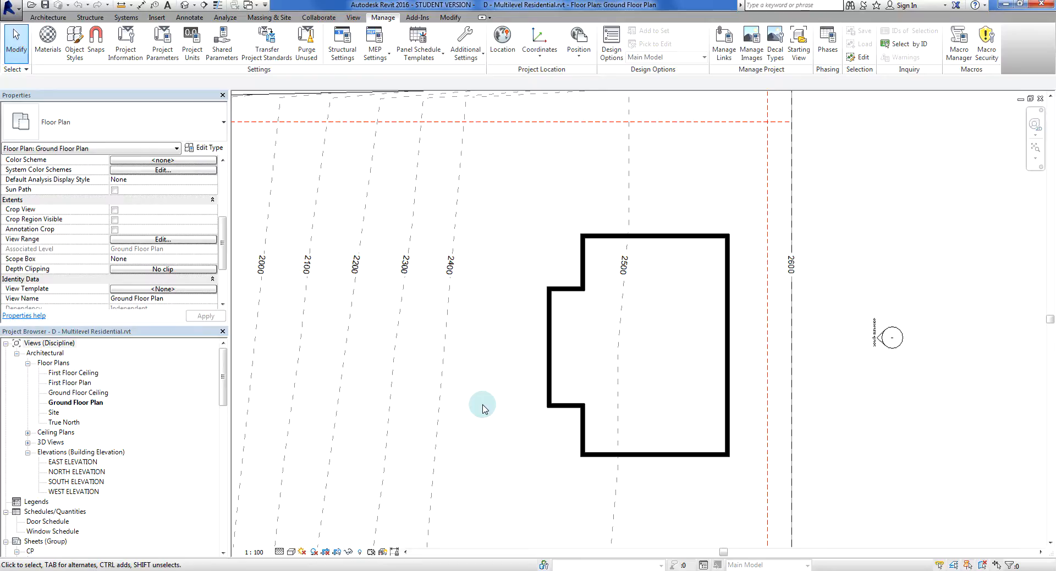
{"action": "scroll", "coordinate": [482, 408], "scroll_direction": "down", "scroll_amount": 1}
{"action": "middle_click_drag", "start_coordinate": [485, 400], "coordinate": [596, 385]}
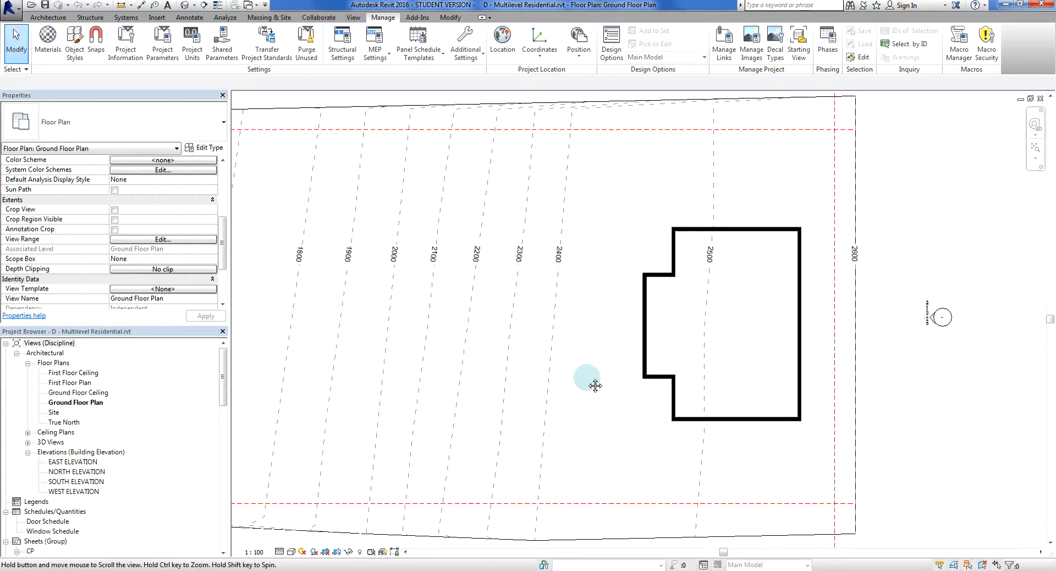
{"action": "scroll", "coordinate": [605, 368], "scroll_direction": "up", "scroll_amount": 1}
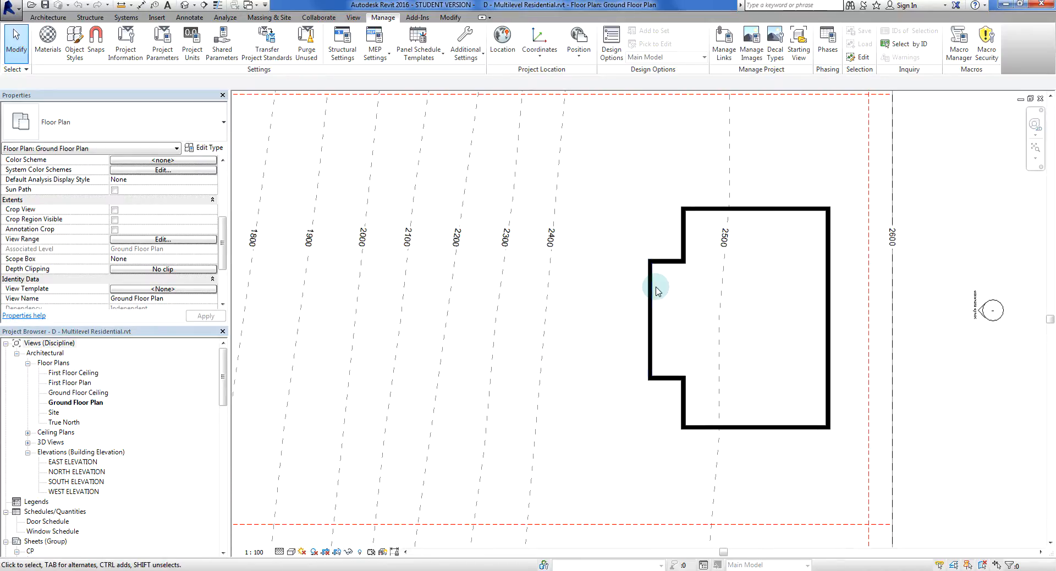
{"action": "left_click", "coordinate": [596, 399]}
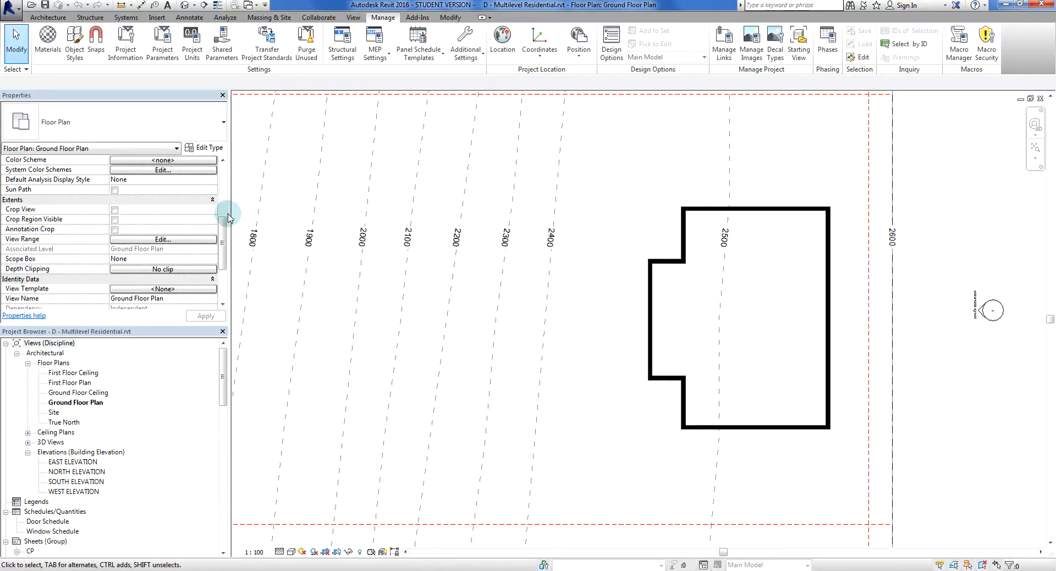
{"action": "scroll", "coordinate": [223, 226], "scroll_direction": "down", "scroll_amount": 3}
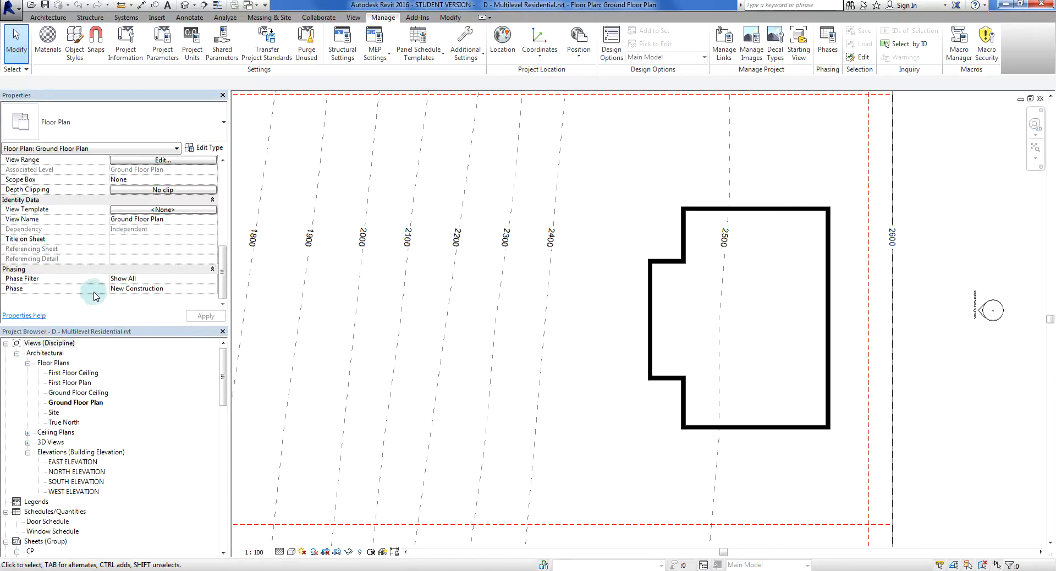
{"action": "left_click", "coordinate": [214, 289]}
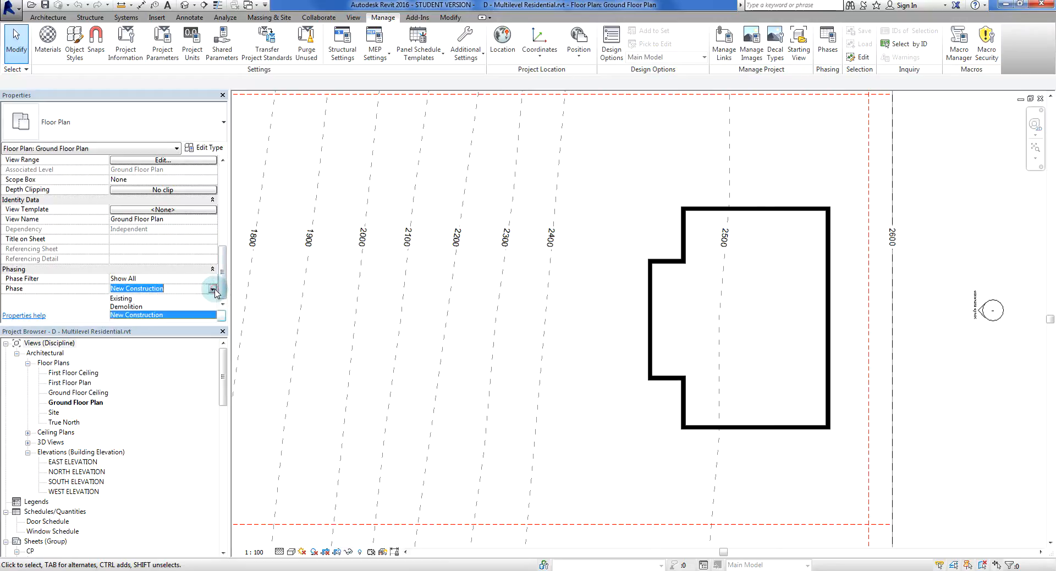
{"action": "left_click", "coordinate": [123, 298]}
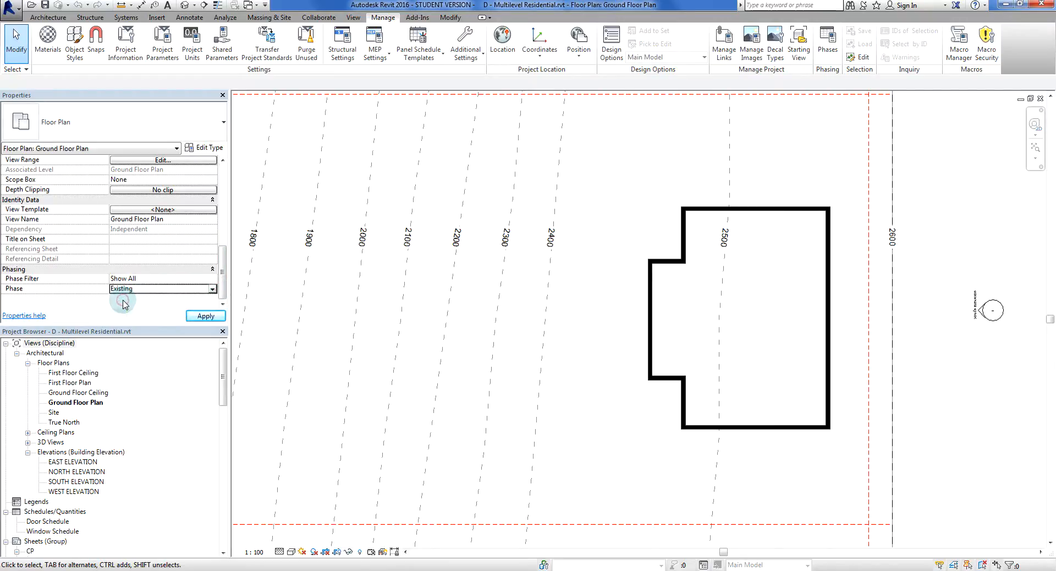
{"action": "left_click", "coordinate": [219, 317]}
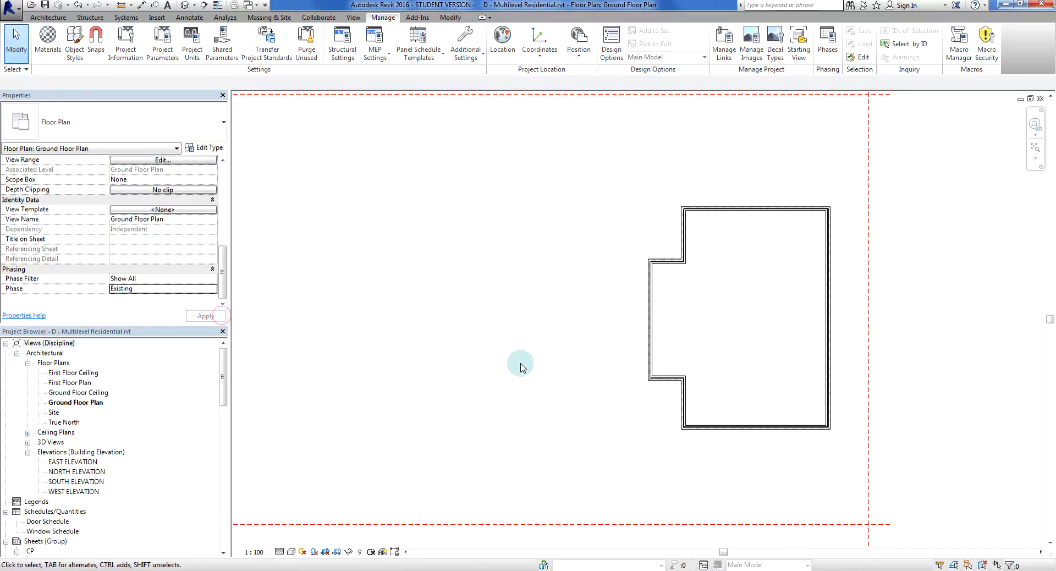
Step: Examine how the building's walls are displayed in the Ground Floor Plan under the Existing phase
{"action": "scroll", "coordinate": [520, 367], "scroll_direction": "down", "scroll_amount": 2}
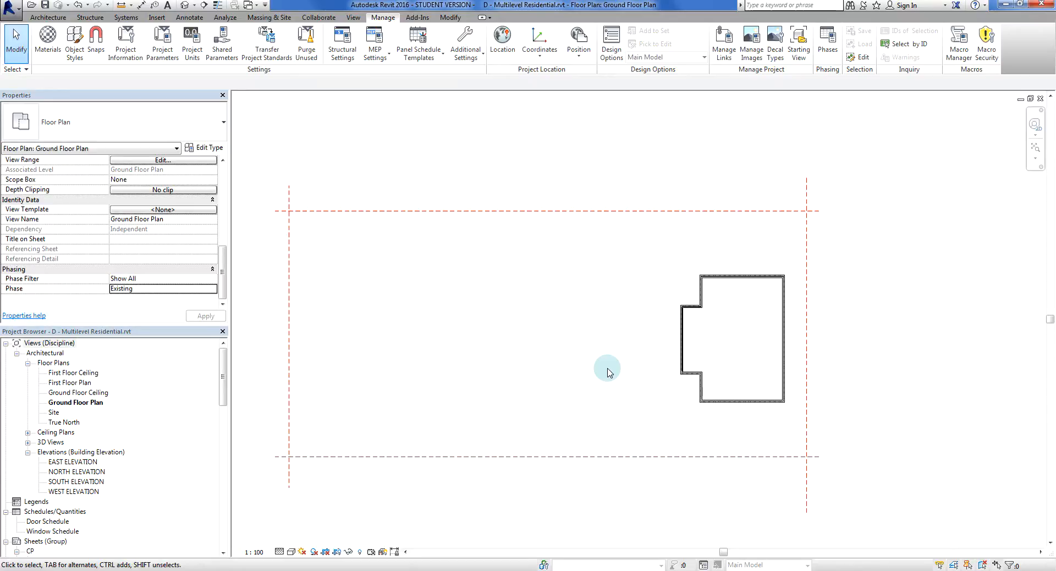
{"action": "scroll", "coordinate": [708, 331], "scroll_direction": "up", "scroll_amount": 2}
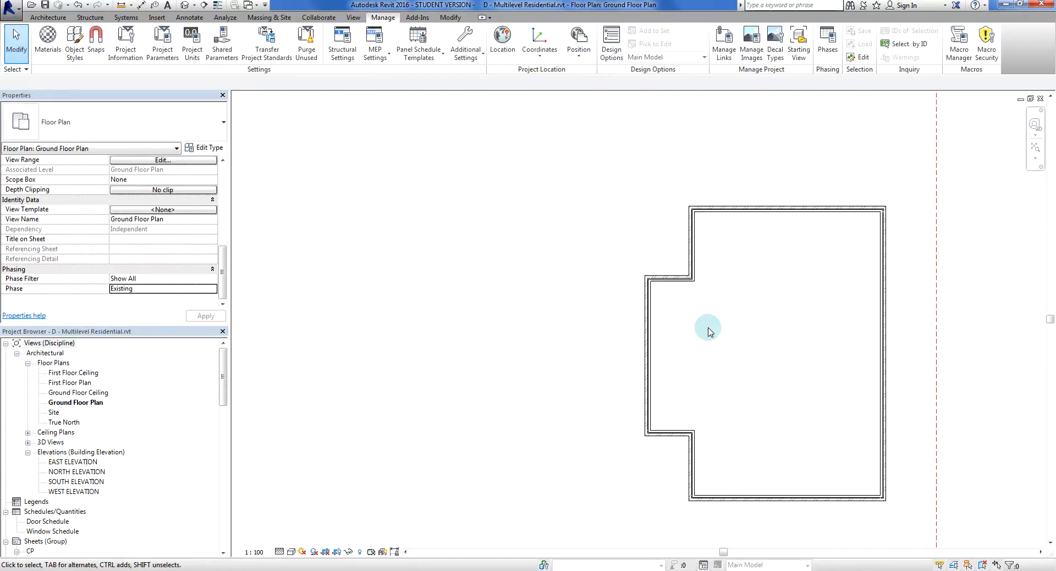
{"action": "scroll", "coordinate": [637, 306], "scroll_direction": "up", "scroll_amount": 5}
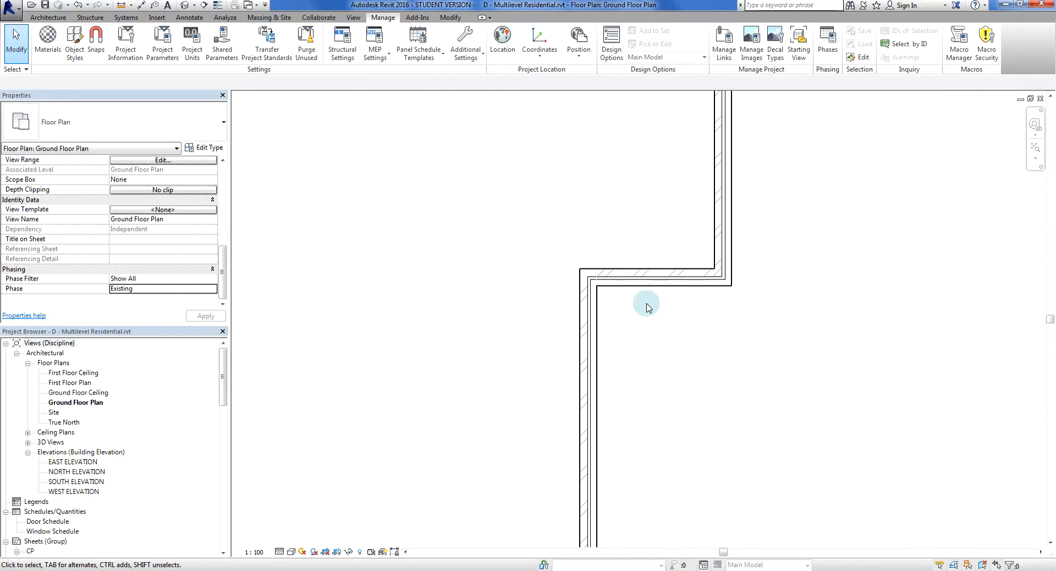
{"action": "scroll", "coordinate": [656, 296], "scroll_direction": "down", "scroll_amount": 3}
{"action": "middle_click_drag", "start_coordinate": [691, 329], "coordinate": [580, 300]}
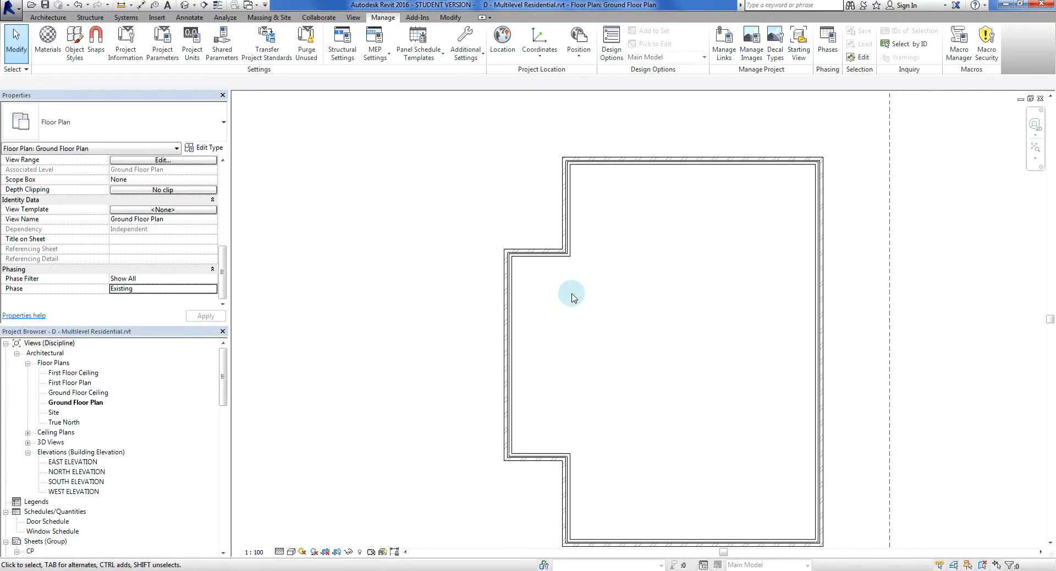
{"action": "scroll", "coordinate": [572, 297], "scroll_direction": "down", "scroll_amount": 4}
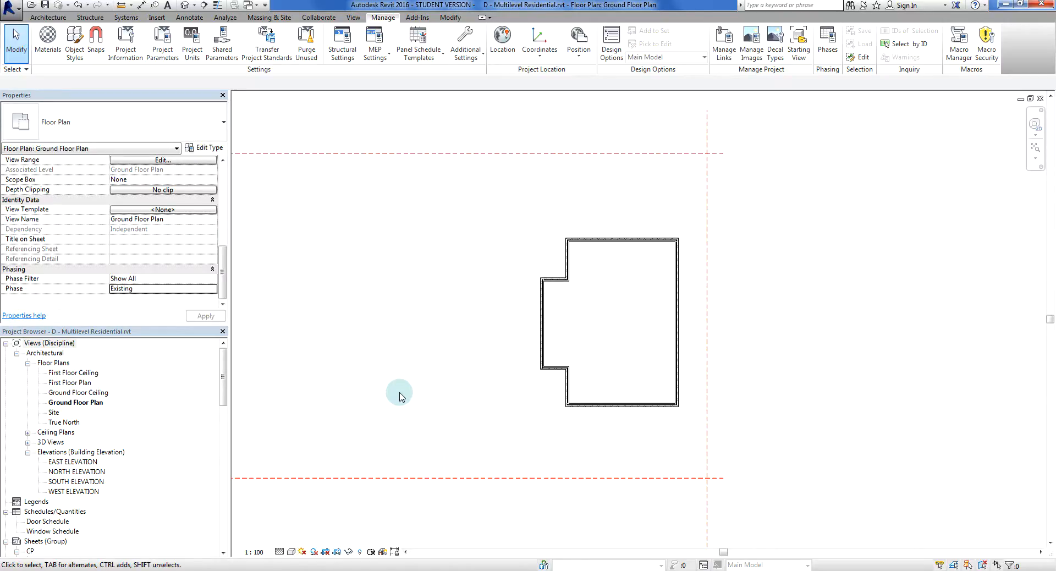
{"action": "middle_click_drag", "start_coordinate": [400, 396], "coordinate": [439, 411]}
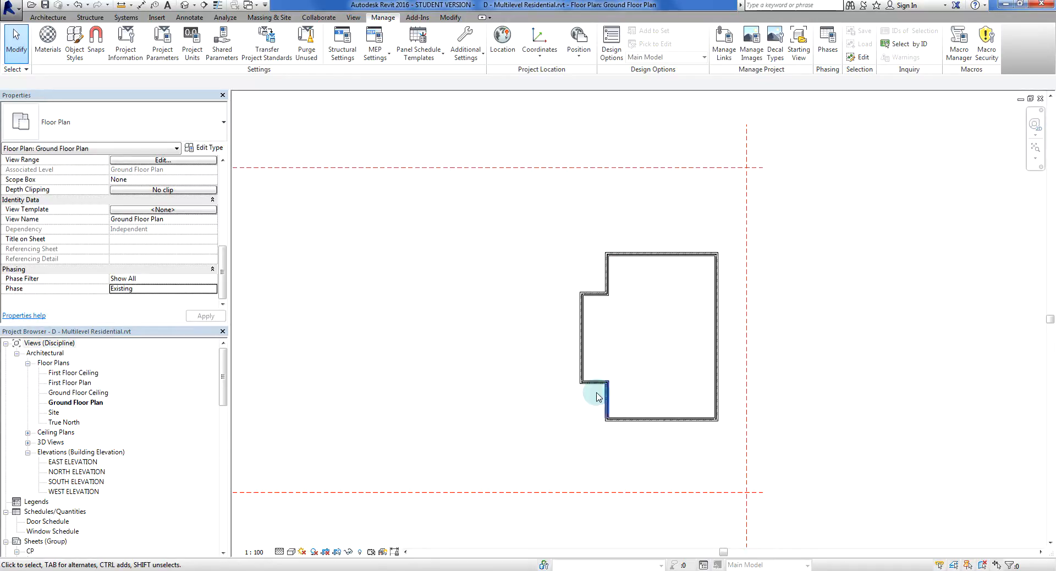
{"action": "middle_click_drag", "start_coordinate": [361, 413], "coordinate": [396, 400]}
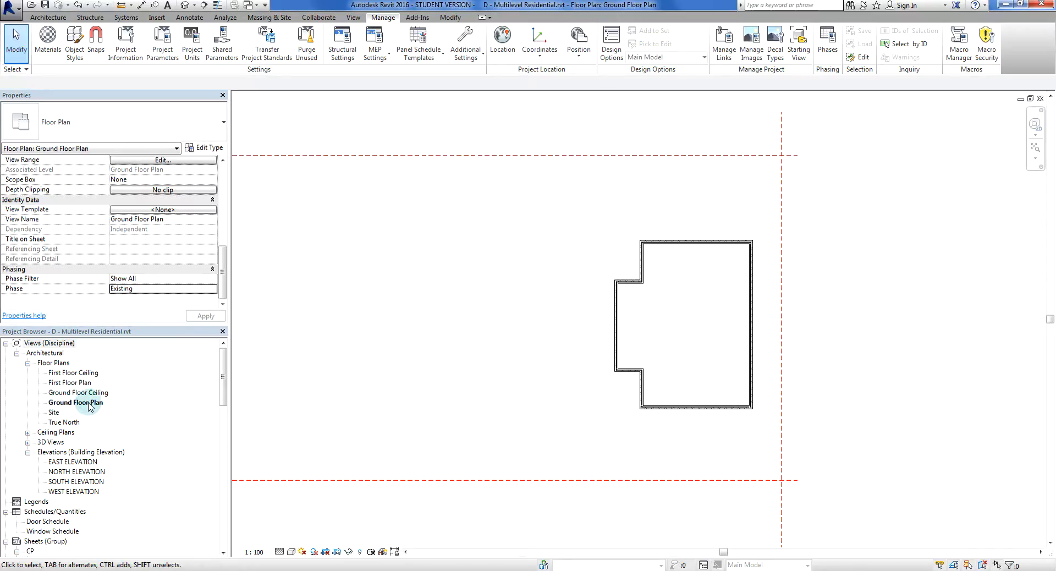
Step: Duplicate the Ground Floor Plan view twice as independent views without detailing
{"action": "right_click", "coordinate": [69, 407]}
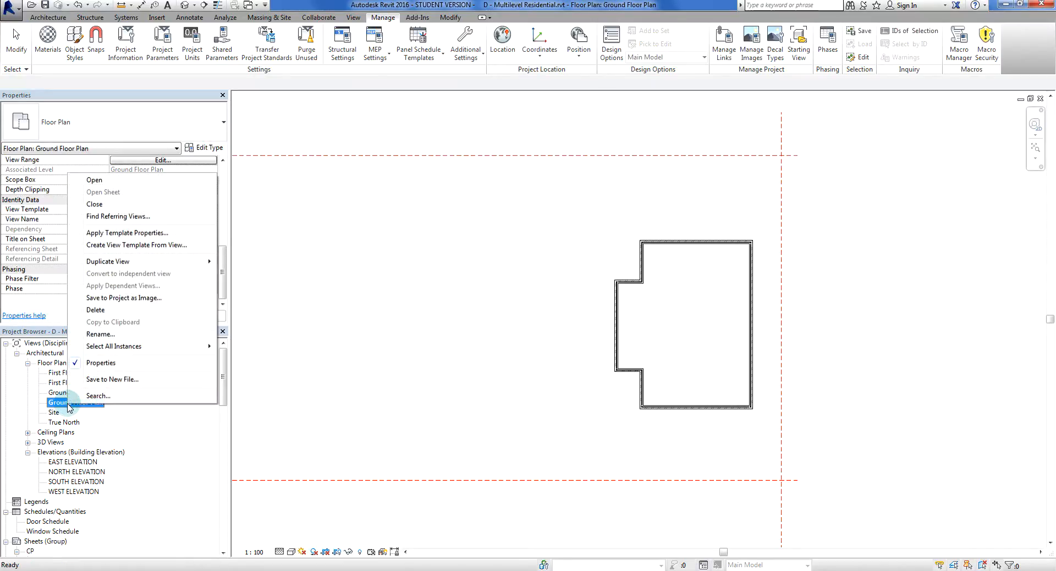
{"action": "mouse_move", "coordinate": [118, 263]}
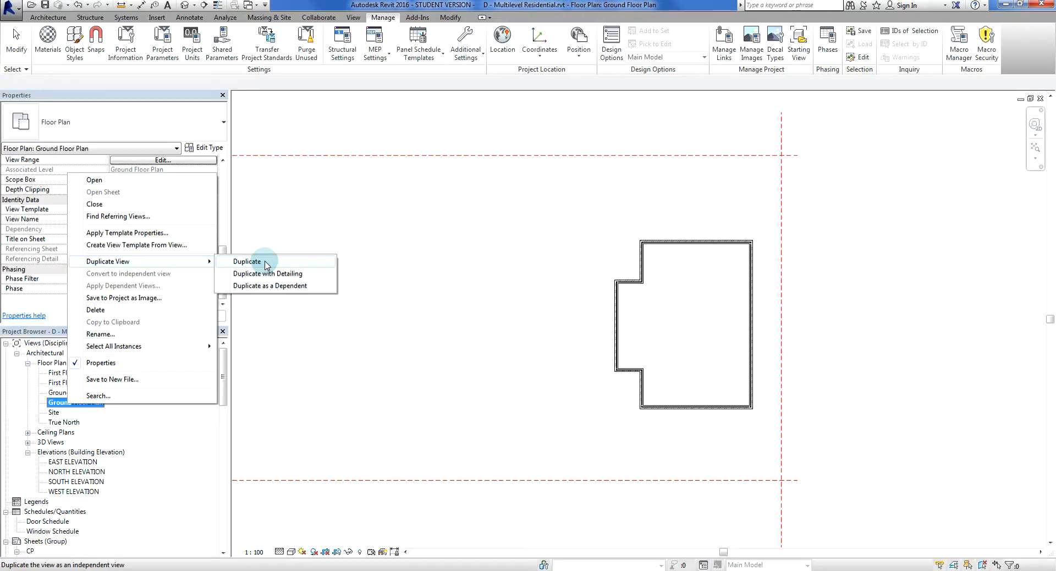
{"action": "left_click", "coordinate": [268, 264]}
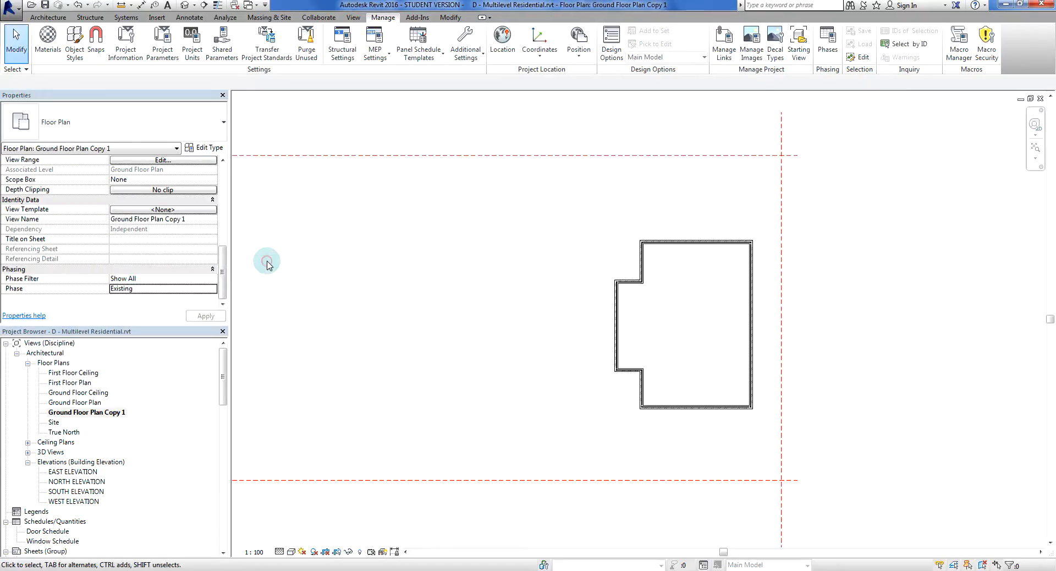
{"action": "right_click", "coordinate": [81, 403]}
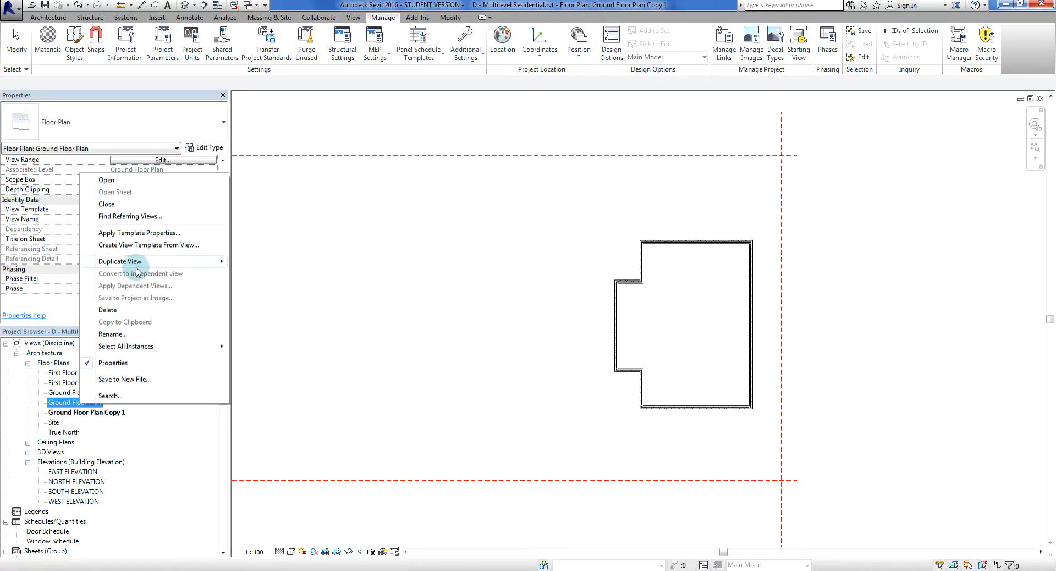
{"action": "right_click", "coordinate": [59, 402]}
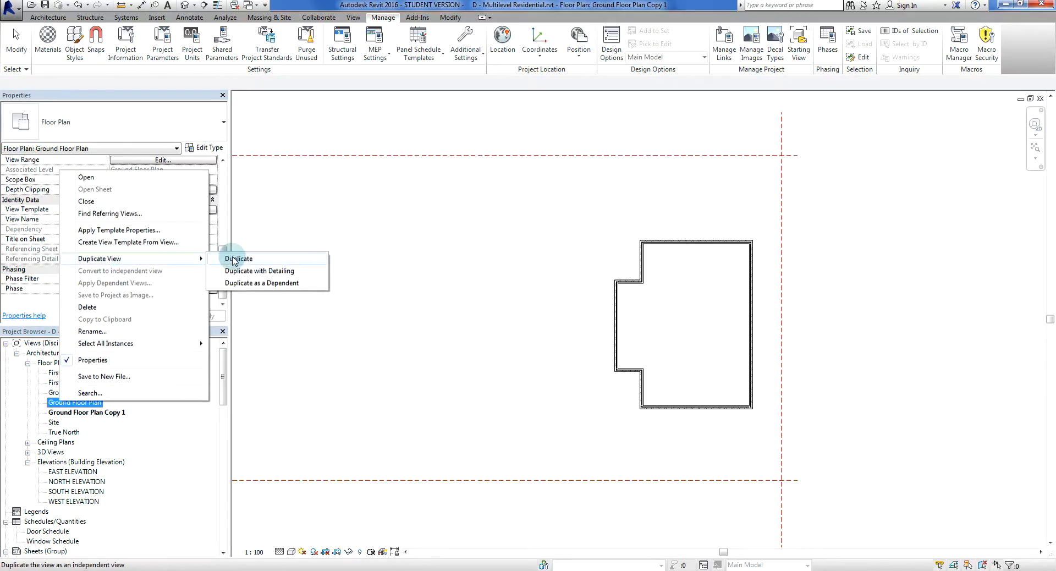
{"action": "left_click", "coordinate": [233, 258]}
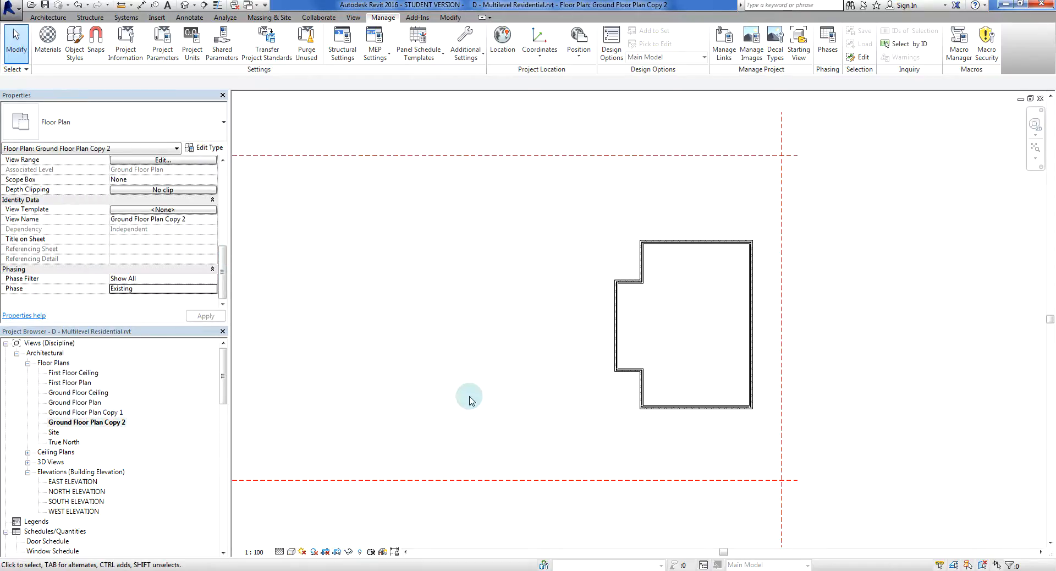
Step: Rename the Ground Floor Plan view as "Ground Floor Plan - Existing" and accept renaming the corresponding level and views
{"action": "middle_click_drag", "start_coordinate": [457, 373], "coordinate": [549, 356]}
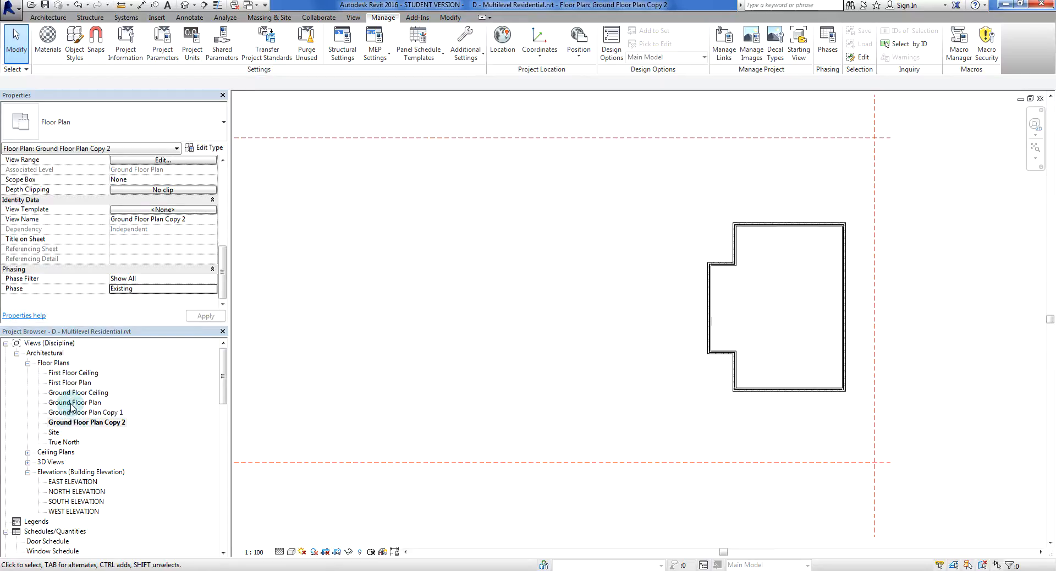
{"action": "right_click", "coordinate": [66, 404]}
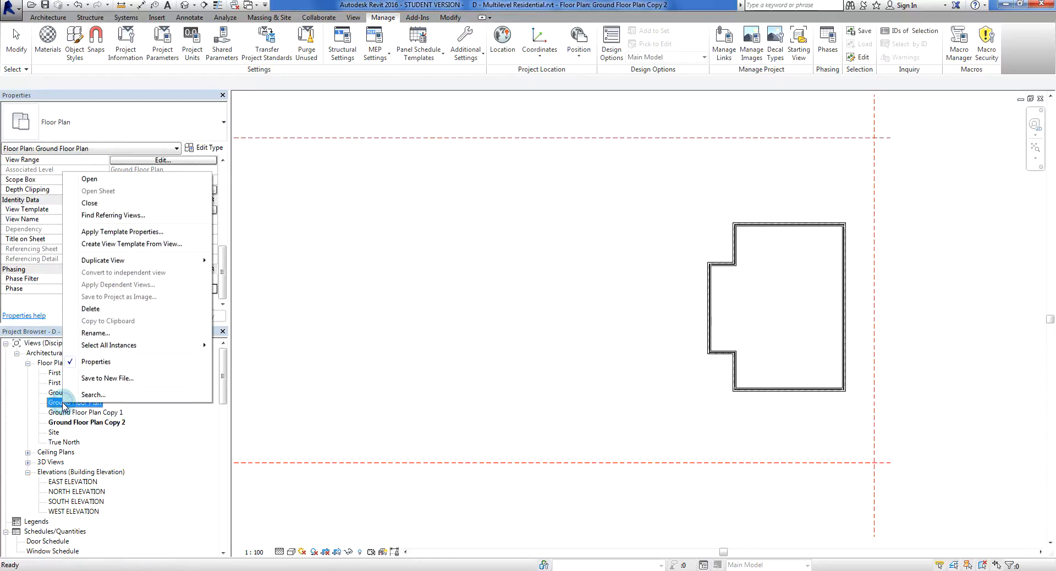
{"action": "mouse_move", "coordinate": [131, 262]}
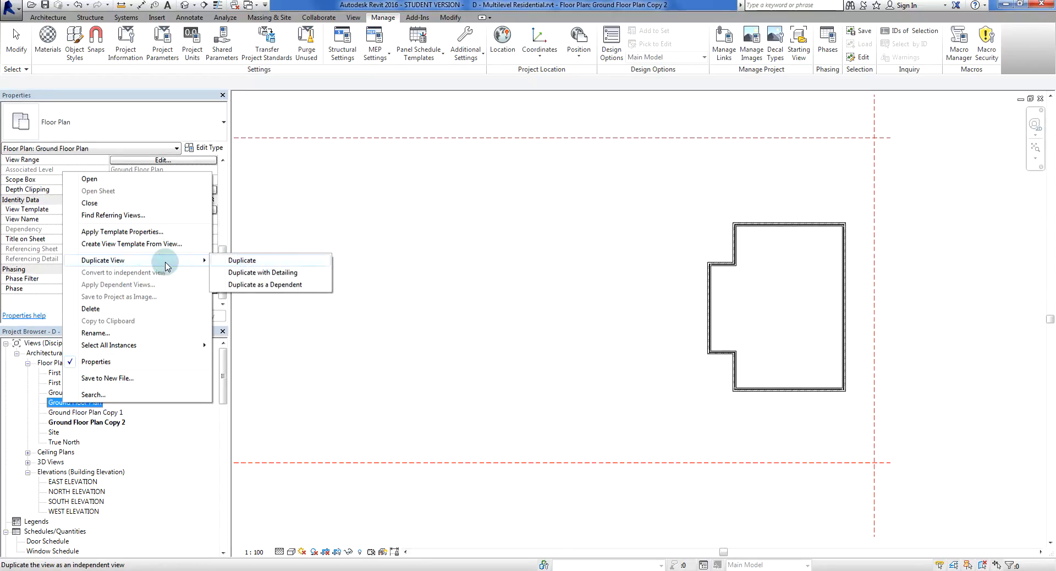
{"action": "left_click", "coordinate": [104, 334]}
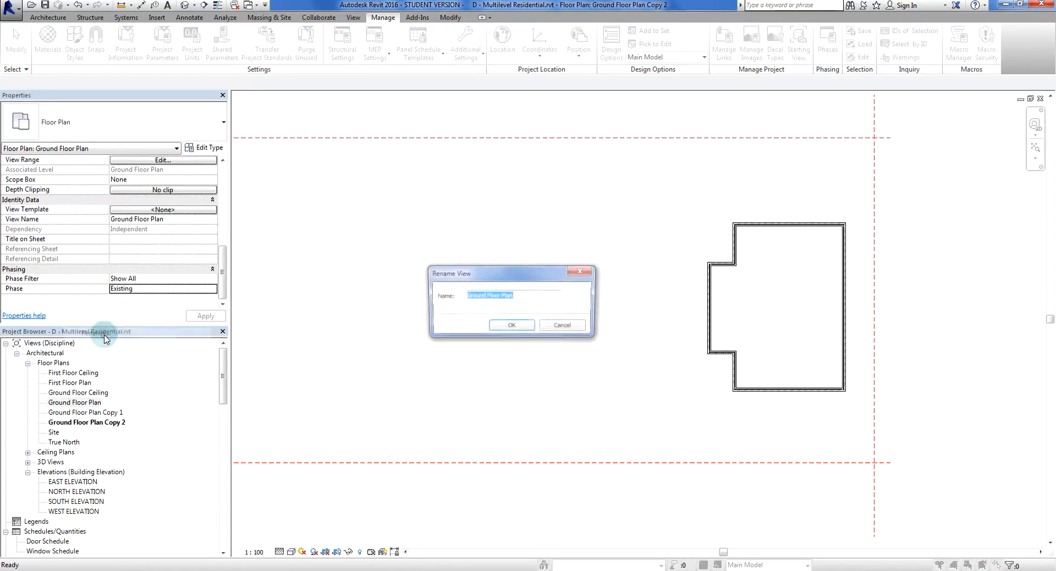
{"action": "left_click", "coordinate": [517, 295]}
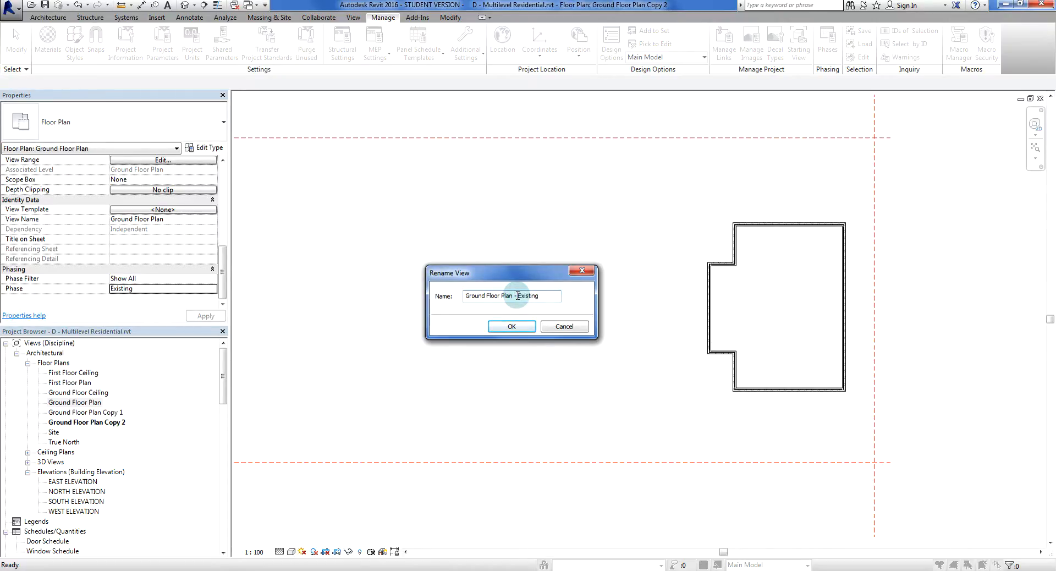
{"action": "left_click", "coordinate": [527, 332]}
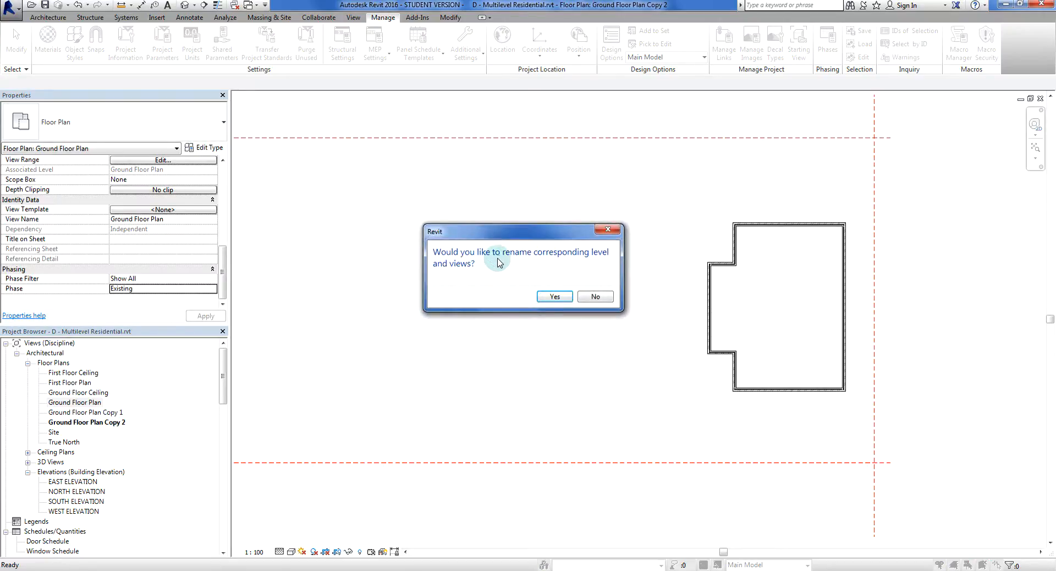
{"action": "left_click", "coordinate": [539, 299]}
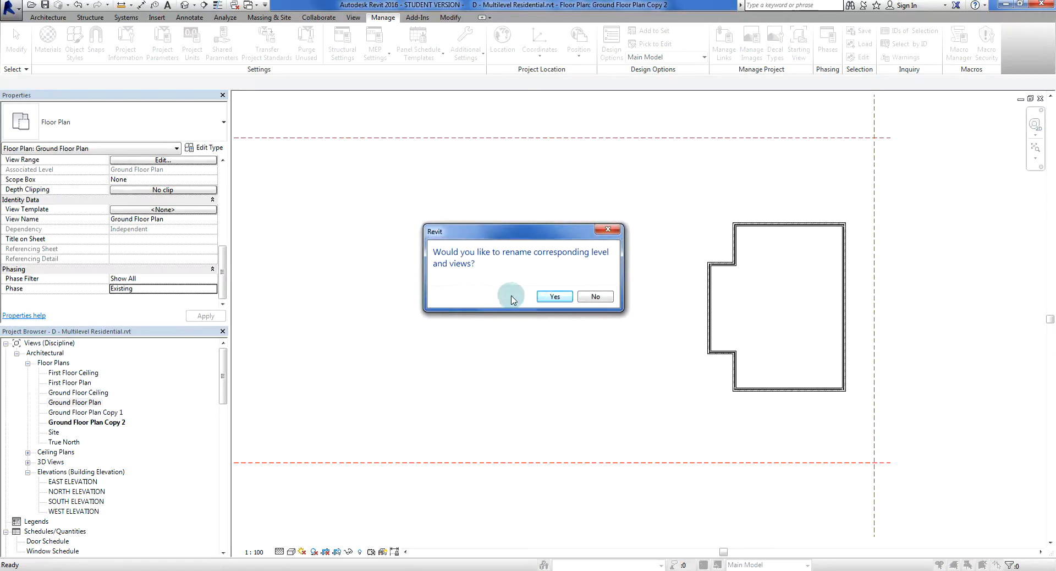
{"action": "left_click", "coordinate": [568, 299]}
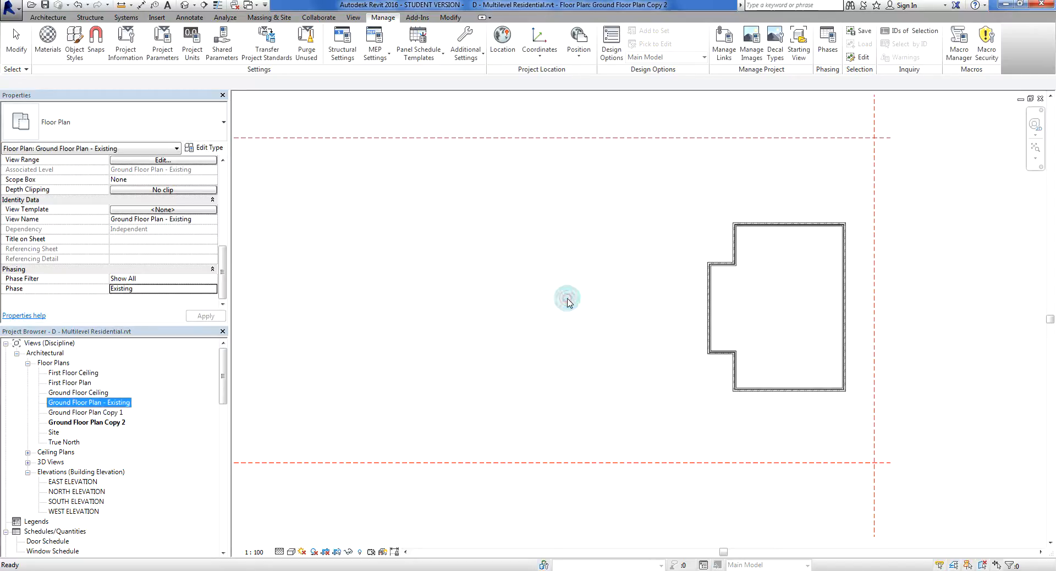
{"action": "left_click", "coordinate": [154, 404]}
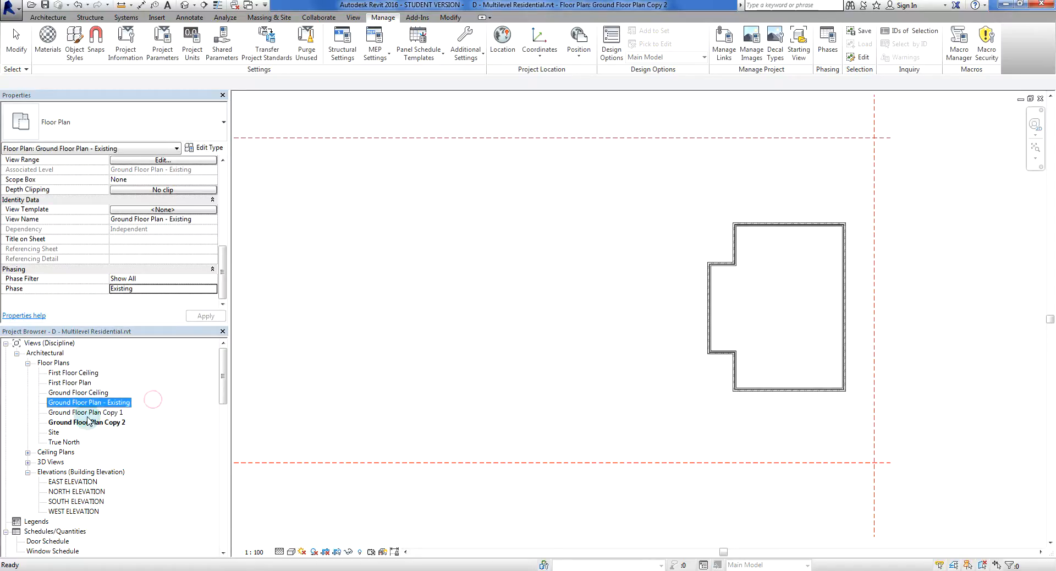
{"action": "left_click", "coordinate": [84, 412]}
{"action": "left_click", "coordinate": [81, 402]}
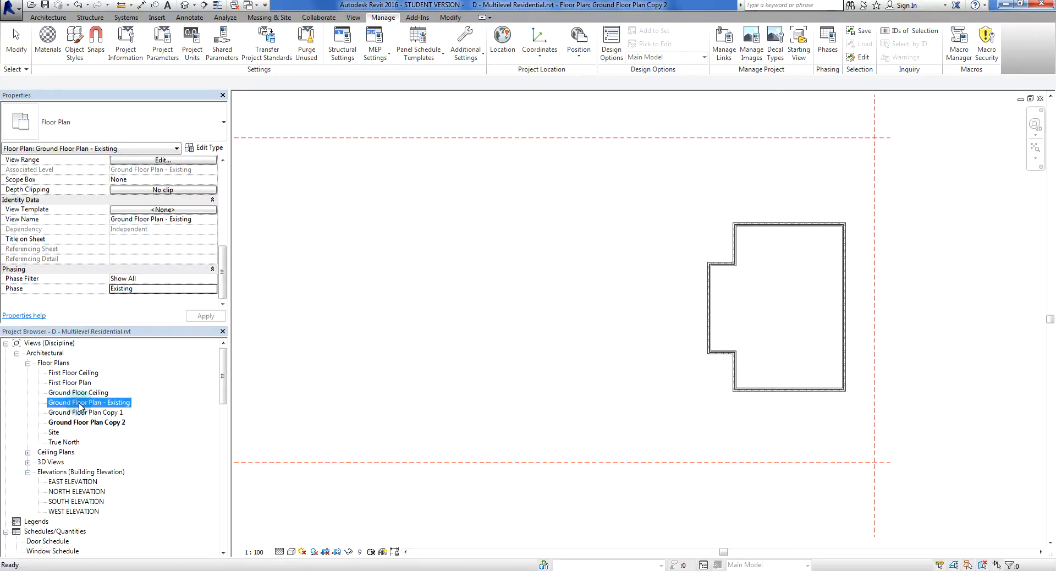
{"action": "left_click", "coordinate": [123, 402]}
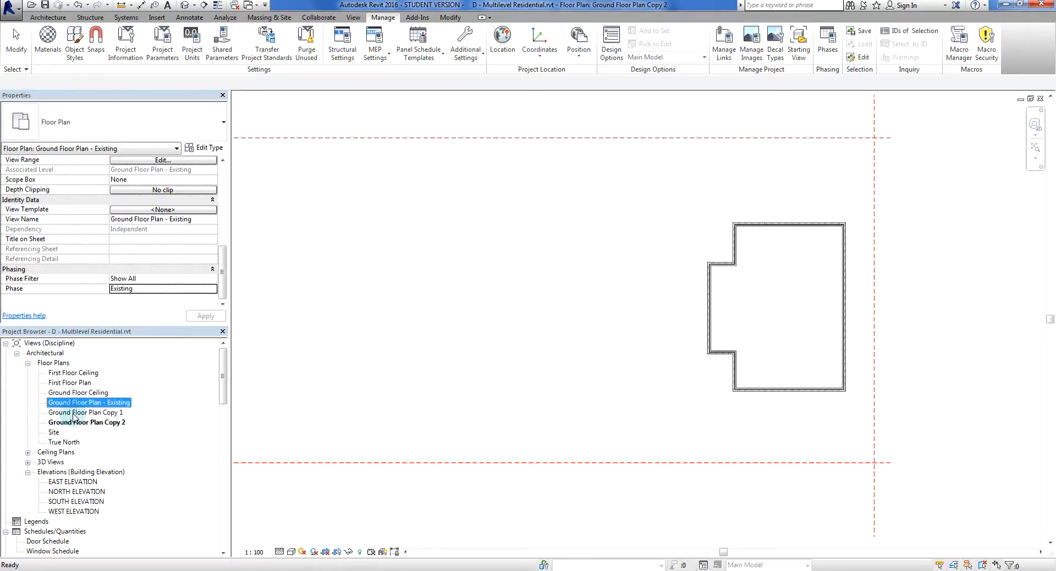
Step: Open the Ground Floor Plan Copy 1 view and rename it as "Ground Floor Plan - Demolition"
{"action": "left_click", "coordinate": [75, 412]}
{"action": "double_click", "coordinate": [73, 414]}
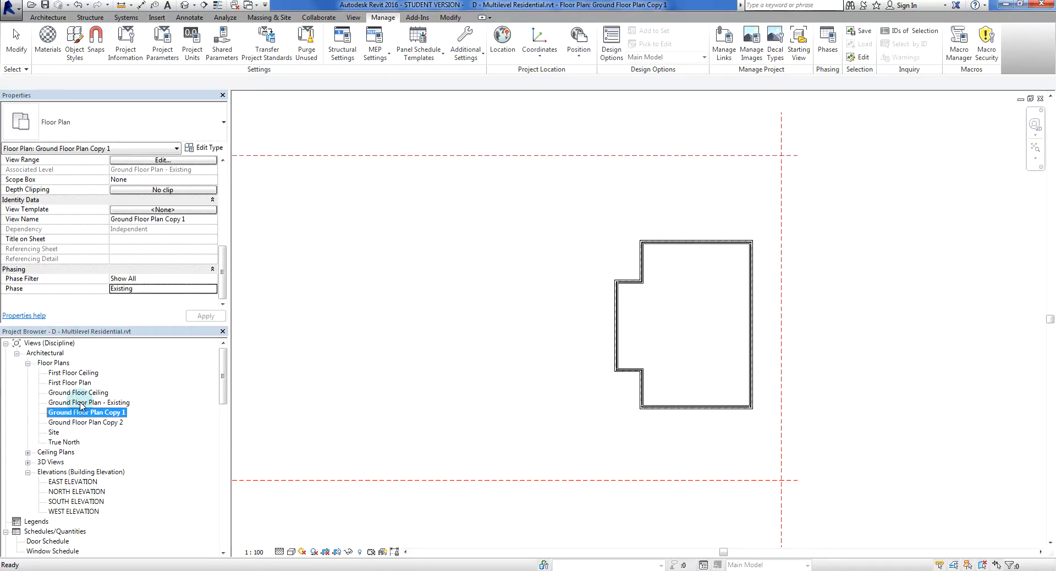
{"action": "left_click", "coordinate": [80, 405]}
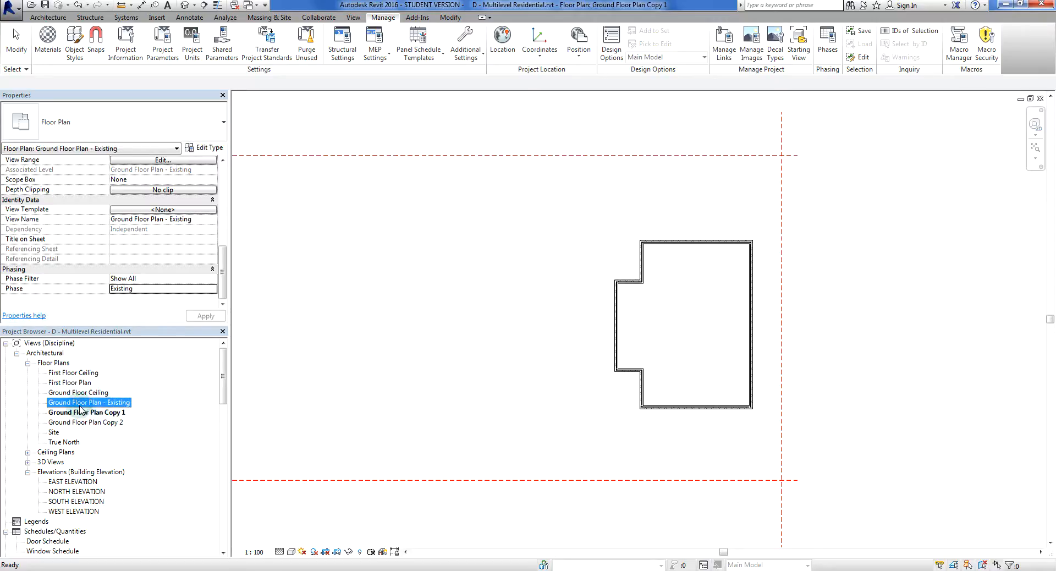
{"action": "left_click", "coordinate": [76, 412]}
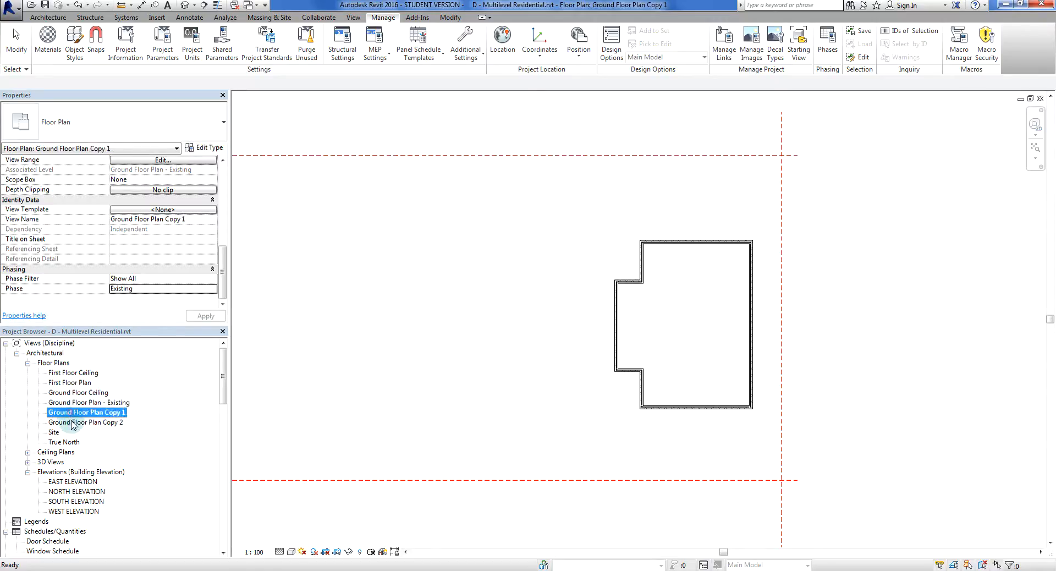
{"action": "right_click", "coordinate": [66, 416]}
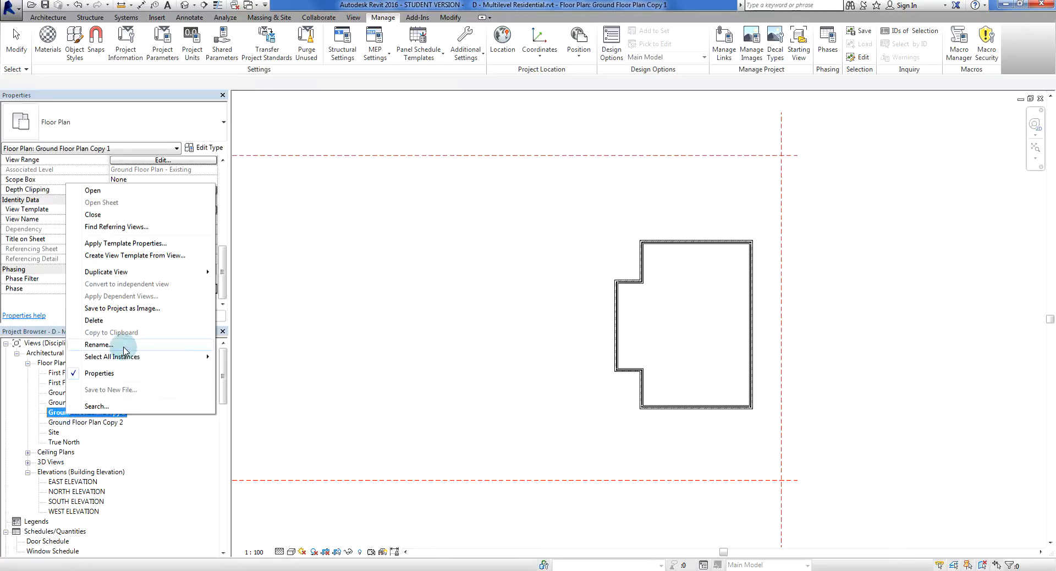
{"action": "left_click", "coordinate": [125, 345]}
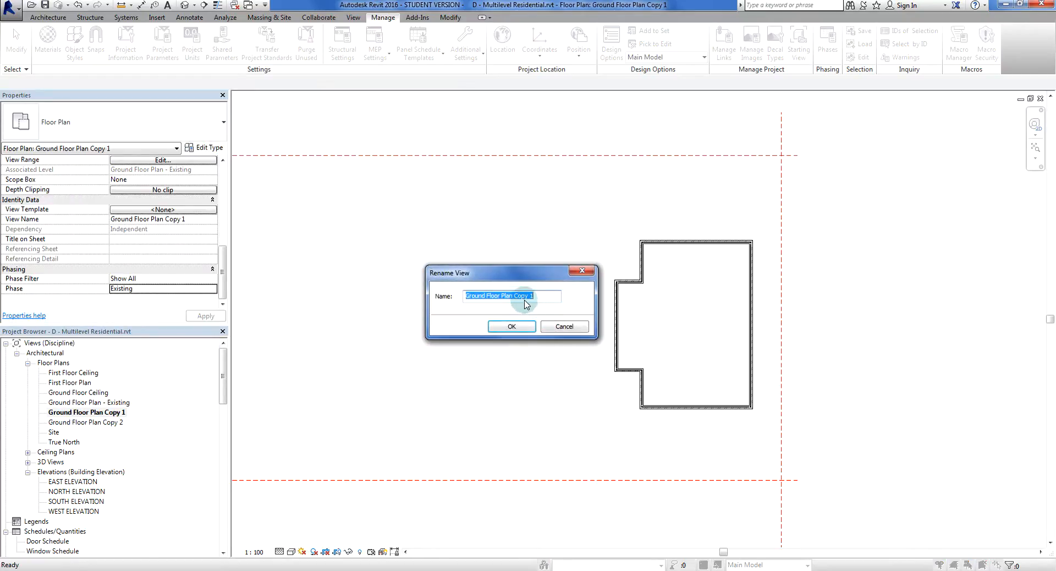
{"action": "left_click_drag", "start_coordinate": [515, 296], "coordinate": [550, 293]}
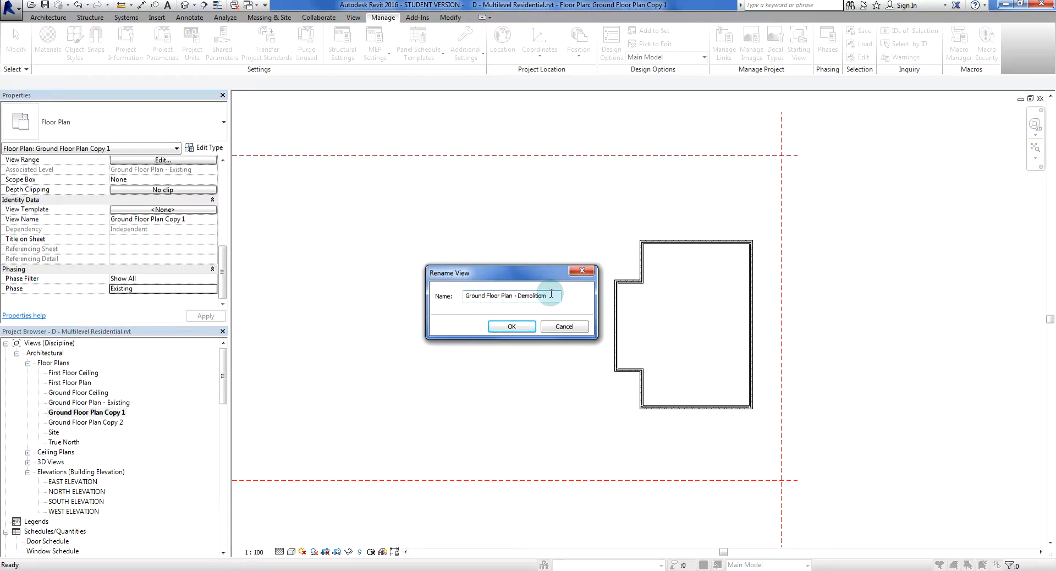
{"action": "left_click", "coordinate": [517, 328]}
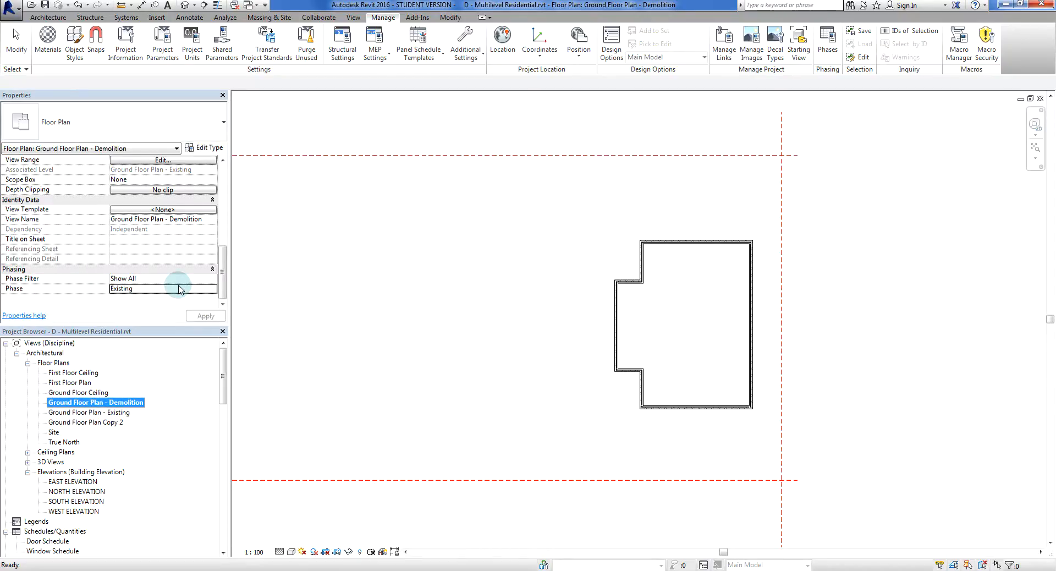
Step: Set the Ground Floor Plan - Demolition view's phase to Demolition and apply the change
{"action": "left_click", "coordinate": [179, 285]}
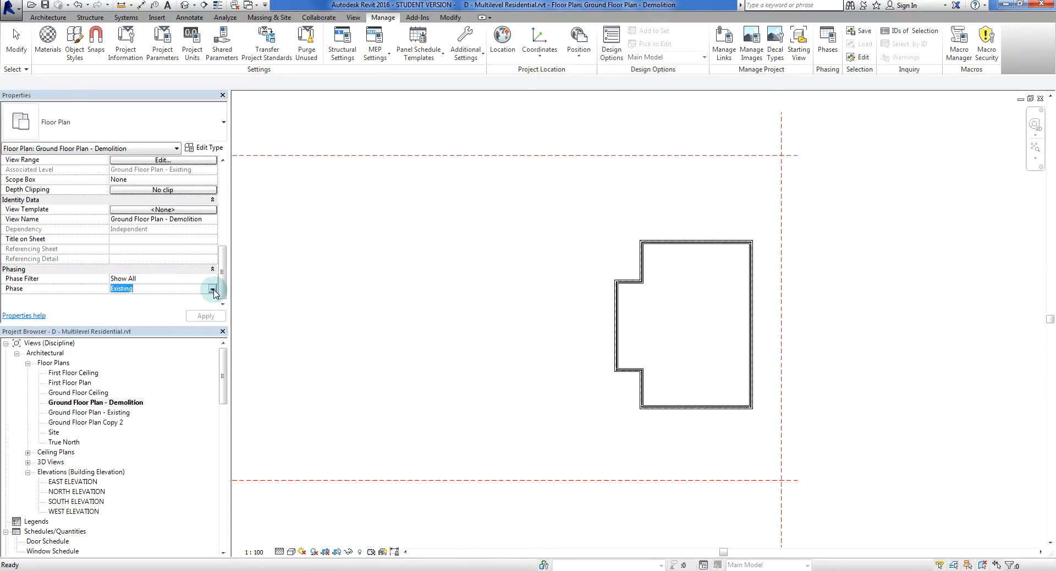
{"action": "left_click", "coordinate": [212, 290]}
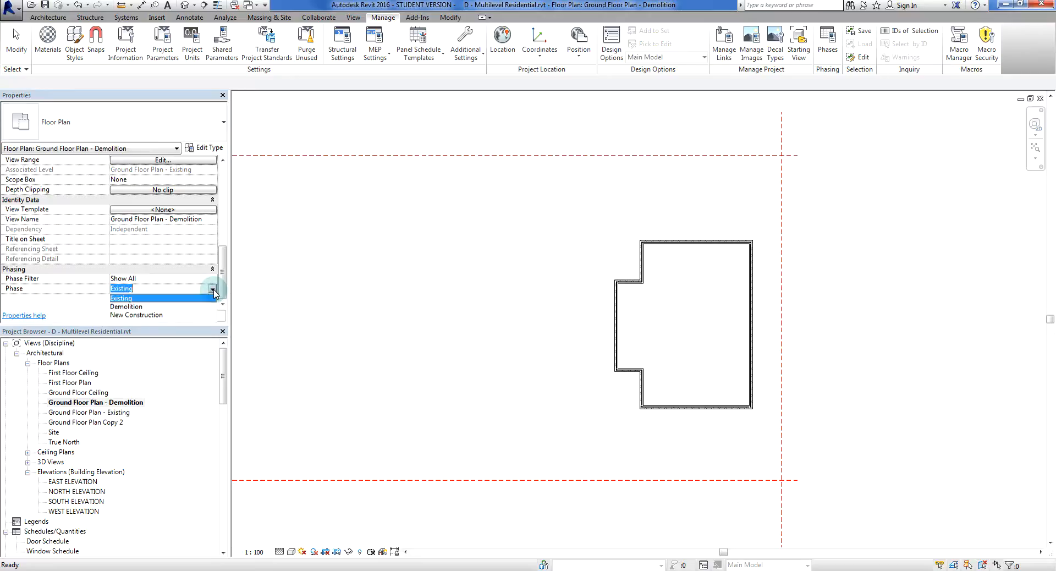
{"action": "left_click", "coordinate": [122, 307]}
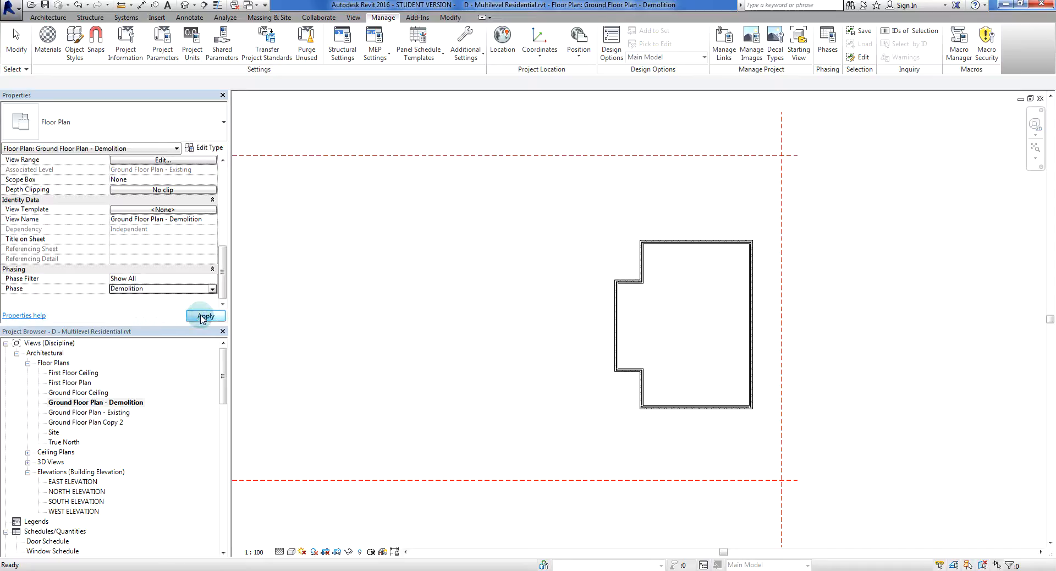
{"action": "left_click", "coordinate": [205, 315]}
{"action": "left_click", "coordinate": [446, 314]}
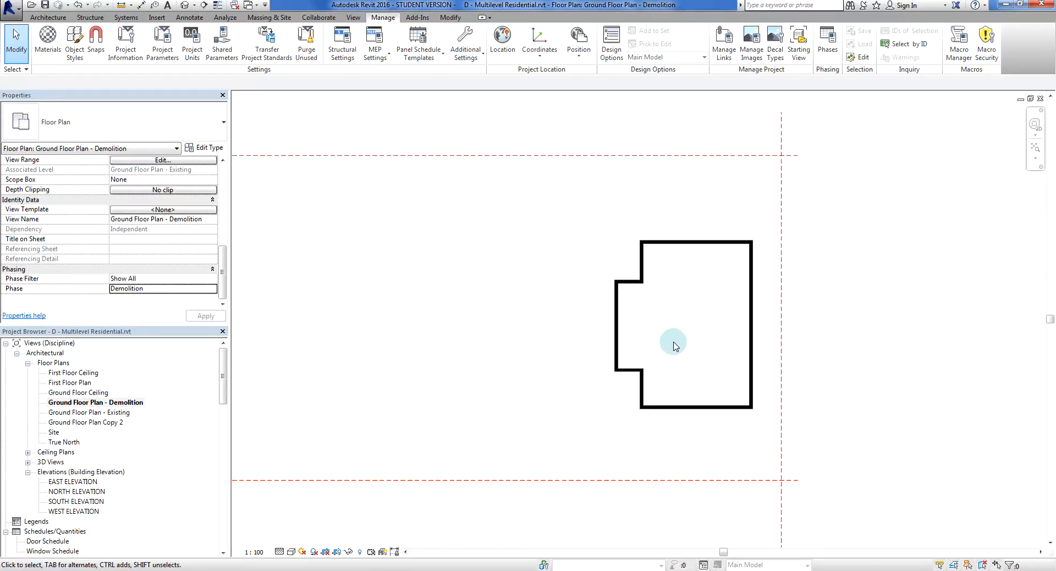
Step: Rename the Ground Floor Plan Copy 2 view as "Ground Floor Plan -"
{"action": "right_click", "coordinate": [76, 427]}
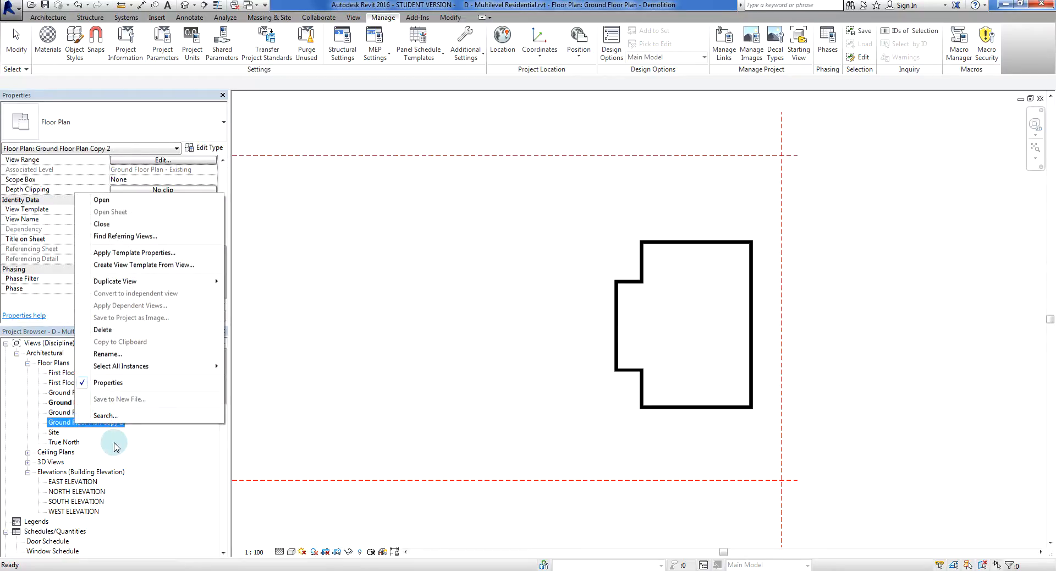
{"action": "left_click", "coordinate": [136, 443]}
{"action": "right_click", "coordinate": [100, 424]}
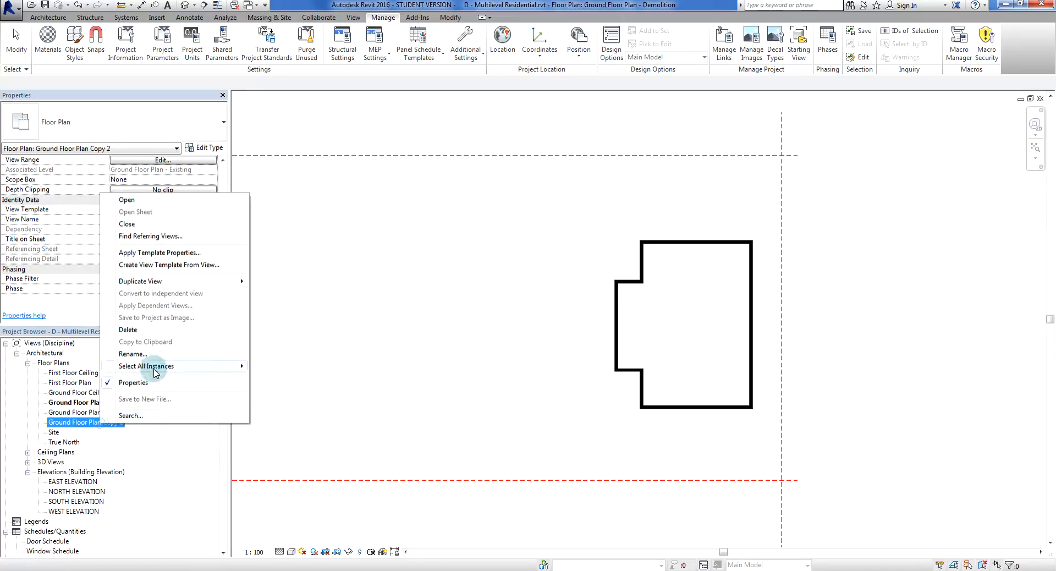
{"action": "left_click", "coordinate": [133, 354]}
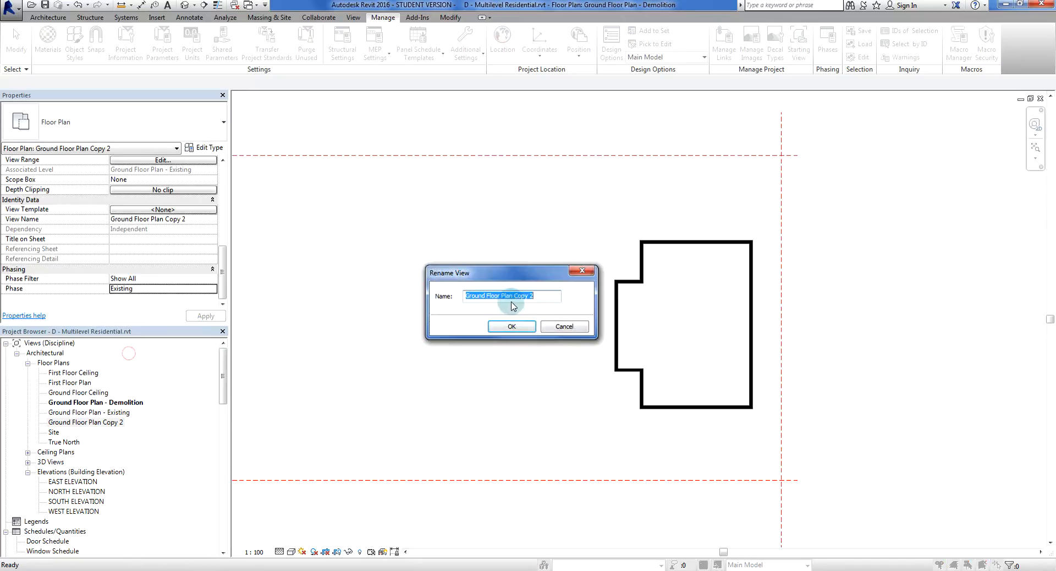
{"action": "left_click_drag", "start_coordinate": [514, 297], "coordinate": [574, 300]}
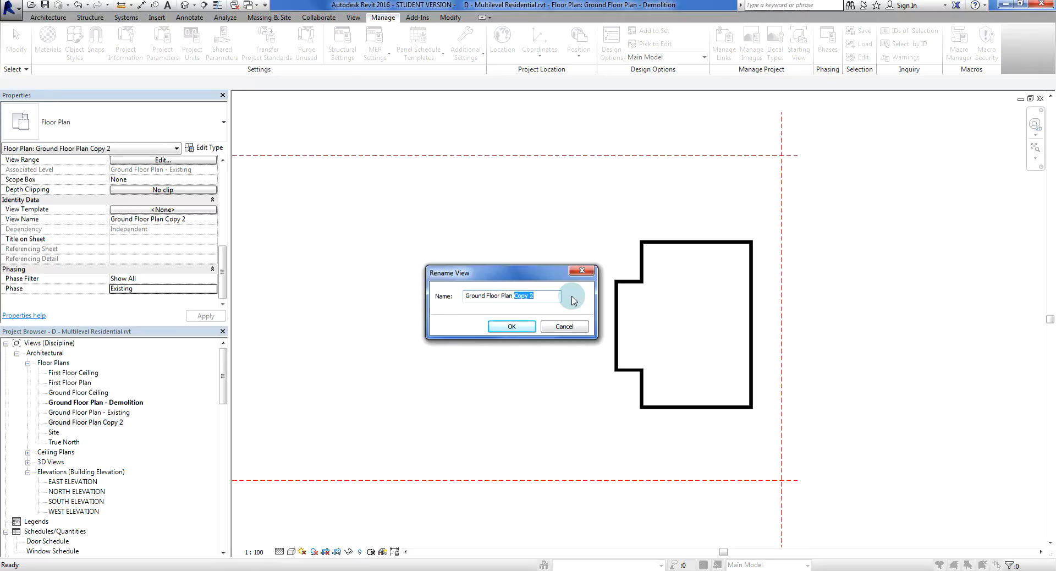
{"action": "type", "text": "-"}
{"action": "key", "text": "Return"}
{"action": "key", "text": "p"}
{"action": "key", "text": "r"}
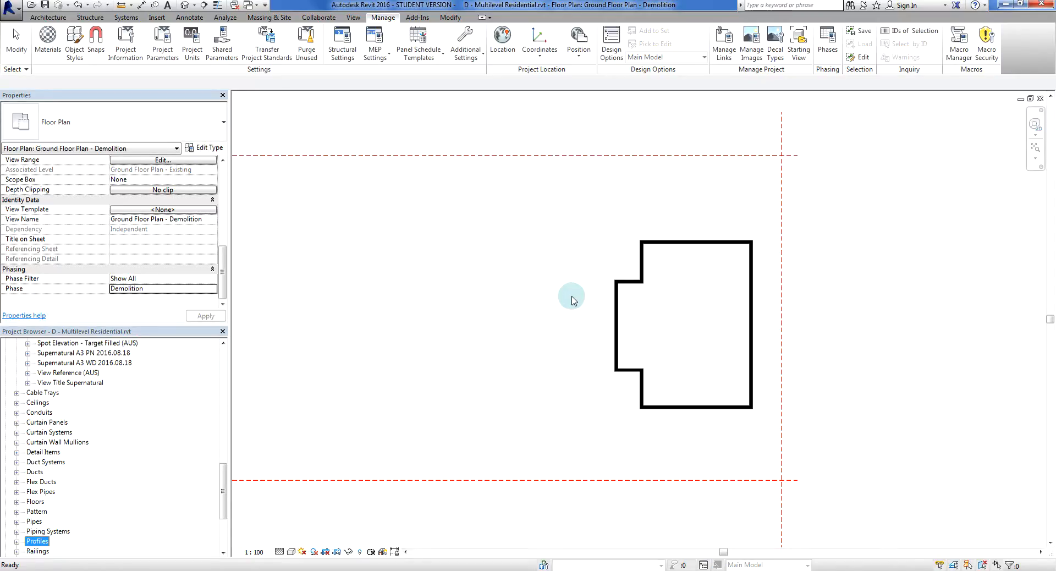
{"action": "left_click_drag", "start_coordinate": [226, 491], "coordinate": [226, 367]}
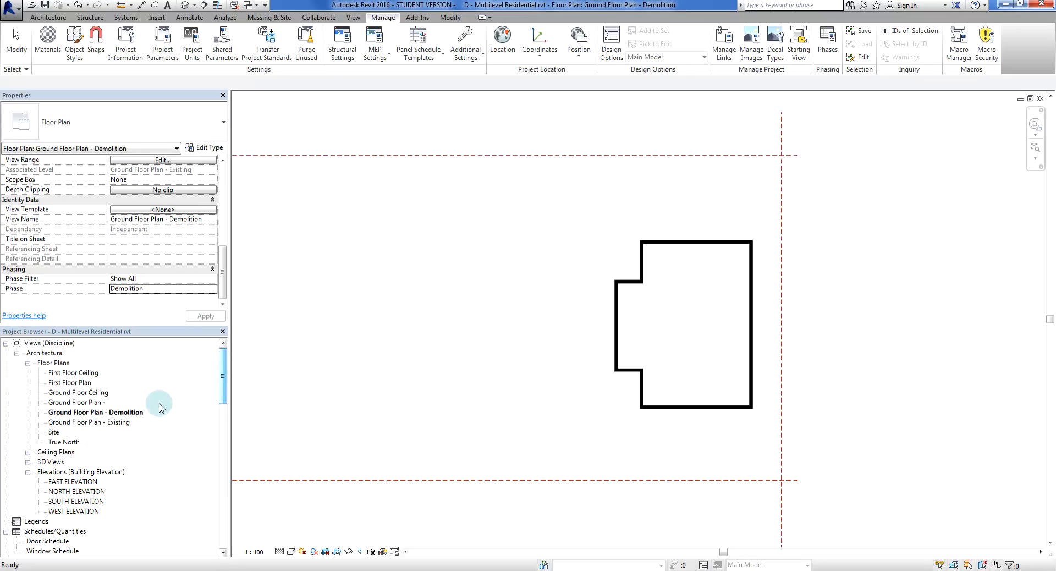
{"action": "right_click", "coordinate": [71, 402]}
{"action": "left_click", "coordinate": [103, 334]}
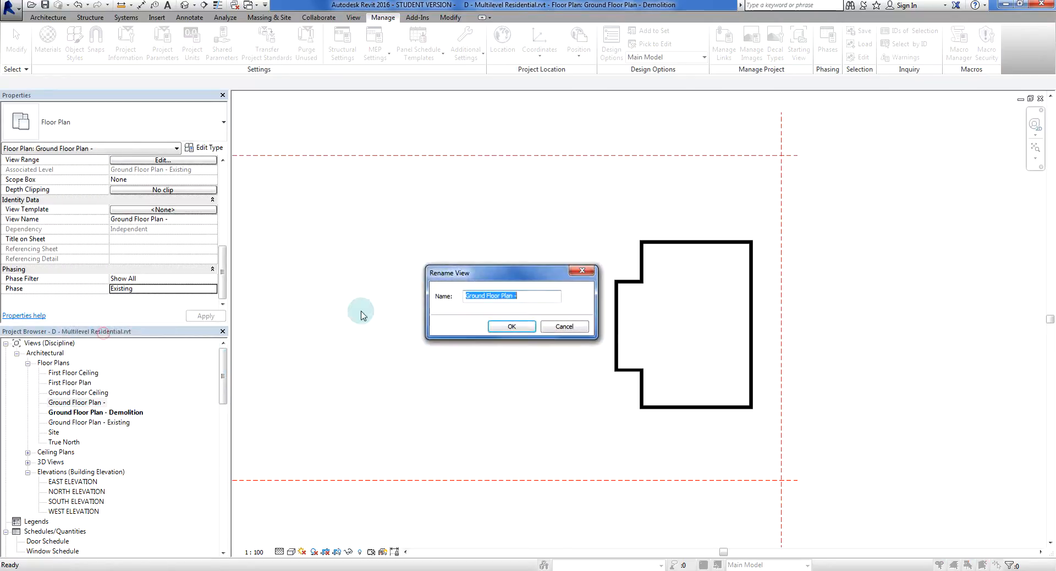
{"action": "left_click", "coordinate": [529, 296]}
{"action": "key", "text": "Return"}
{"action": "key", "text": "p"}
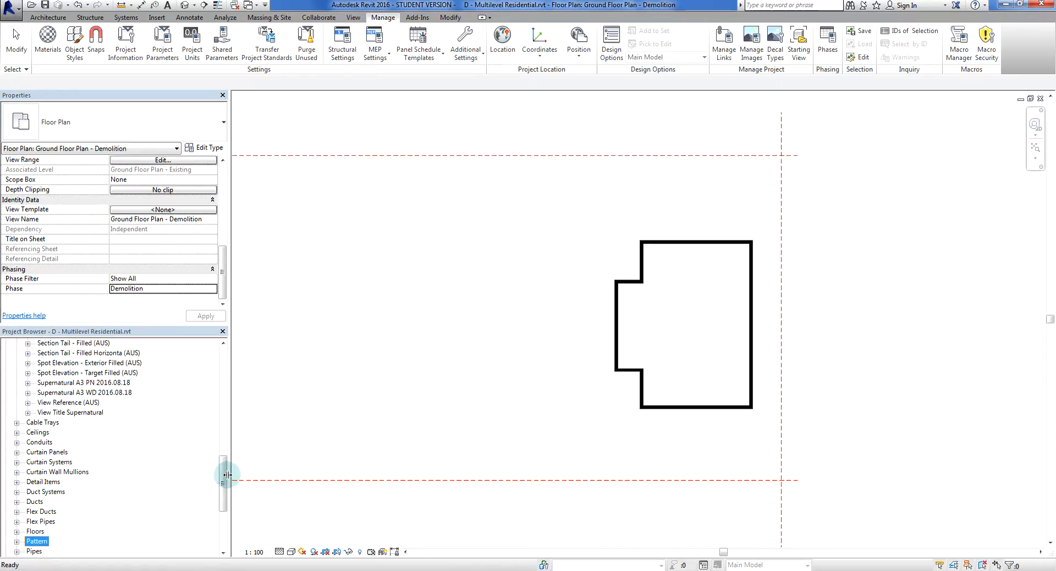
Step: Complete the name of the "Ground Floor Plan -" view as "Ground Floor Plan - Proposed"
{"action": "left_click_drag", "start_coordinate": [223, 473], "coordinate": [222, 352]}
{"action": "right_click", "coordinate": [68, 402]}
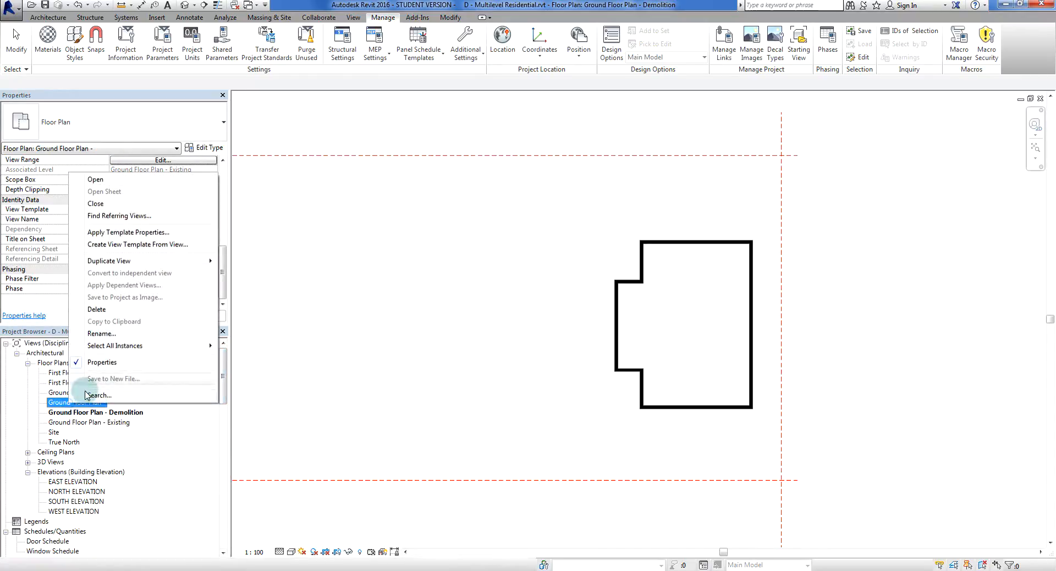
{"action": "left_click", "coordinate": [102, 333]}
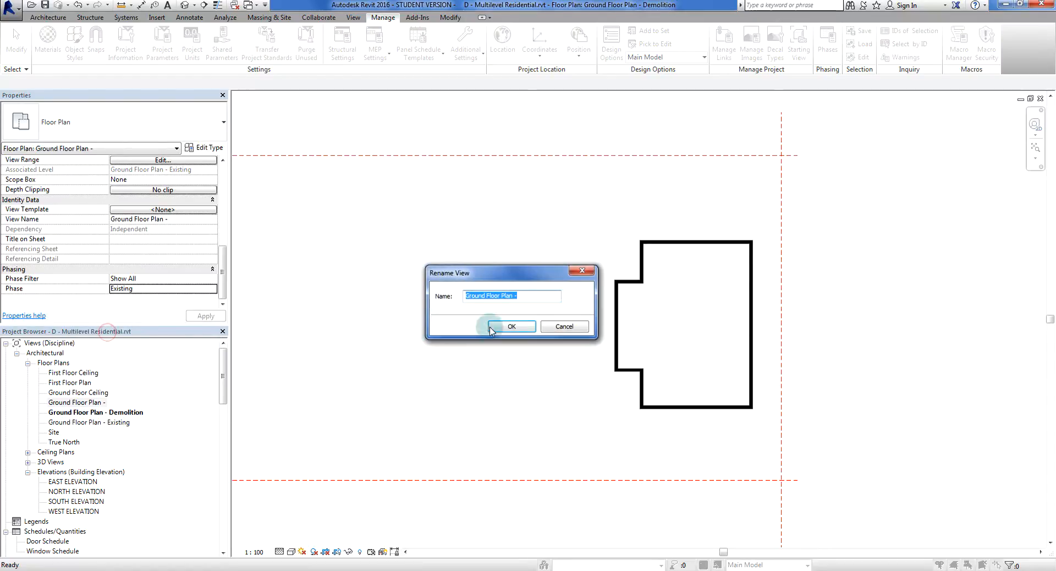
{"action": "left_click", "coordinate": [525, 296]}
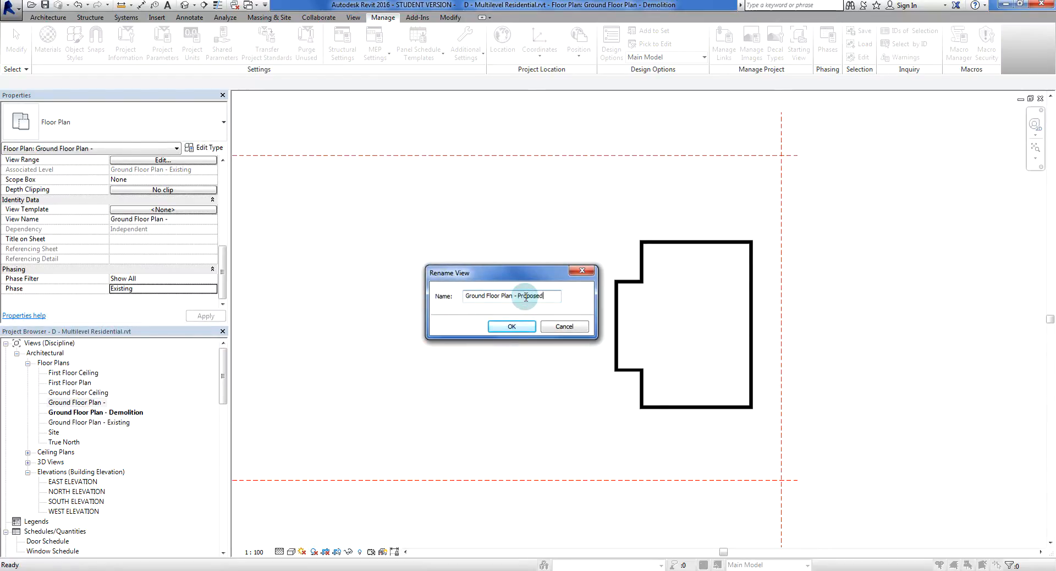
{"action": "left_click", "coordinate": [517, 326]}
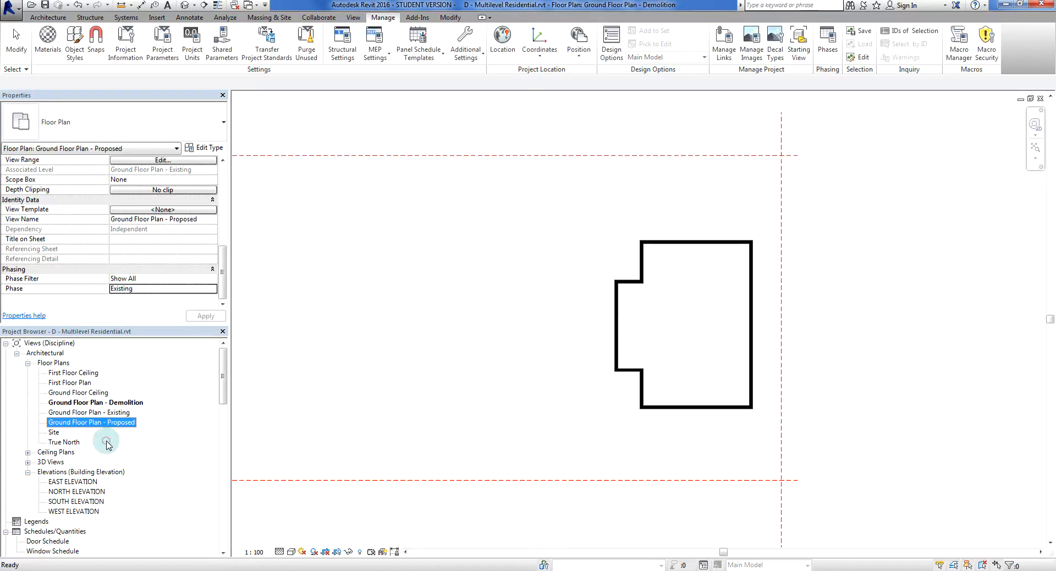
Step: Open the Ground Floor Plan - Existing view
{"action": "left_click", "coordinate": [113, 415]}
{"action": "double_click", "coordinate": [113, 418]}
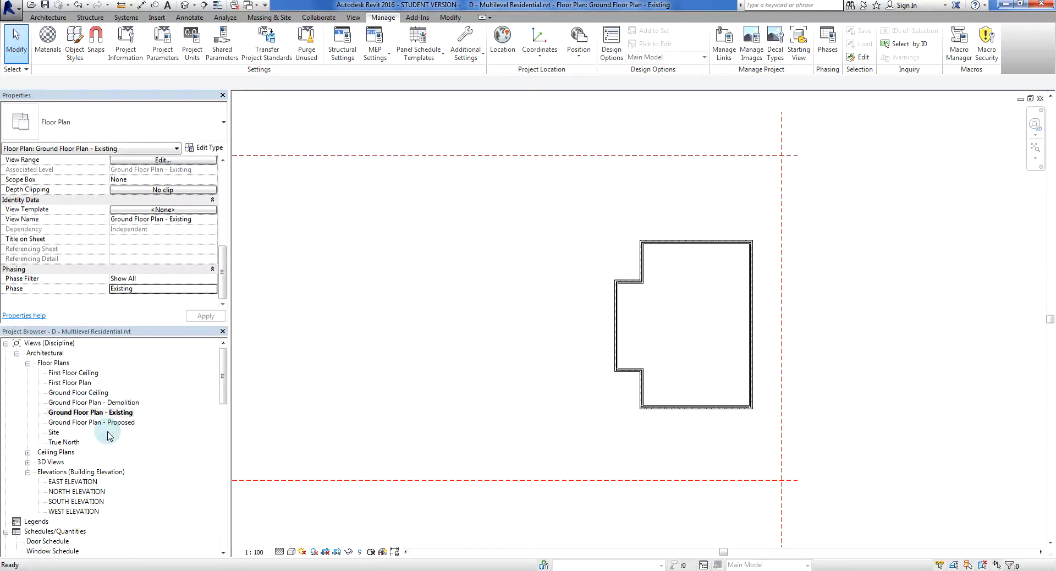
Step: Review the Demolition and Proposed ground floor plans and examine the ground floor level in the EAST ELEVATION view
{"action": "double_click", "coordinate": [98, 403]}
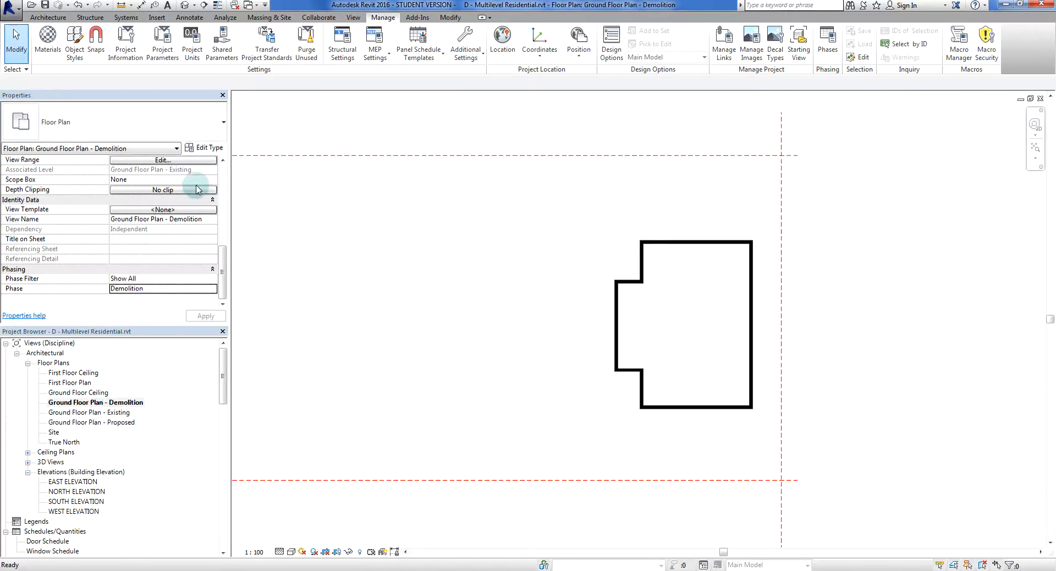
{"action": "double_click", "coordinate": [116, 423]}
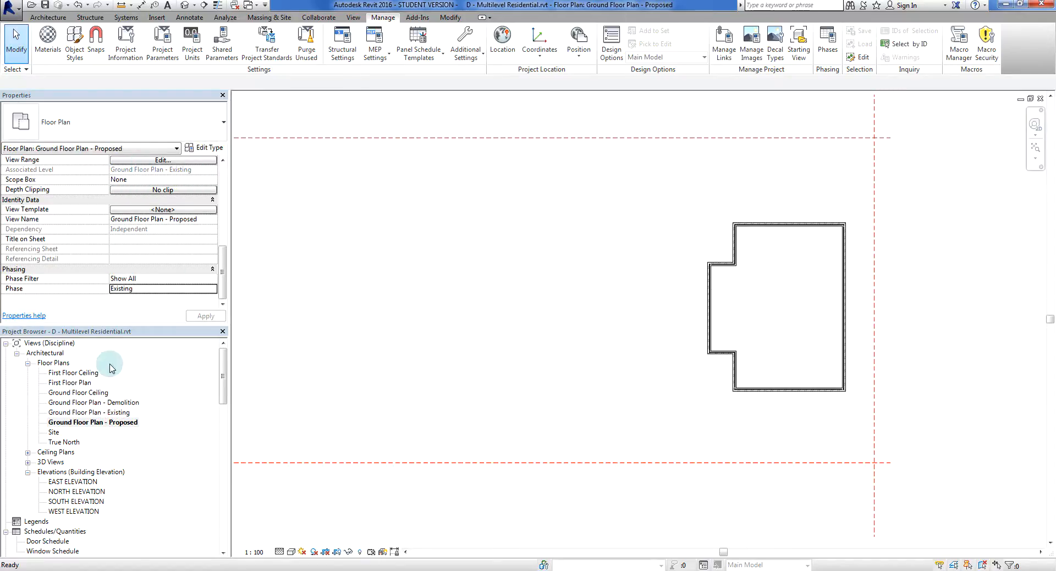
{"action": "double_click", "coordinate": [73, 482]}
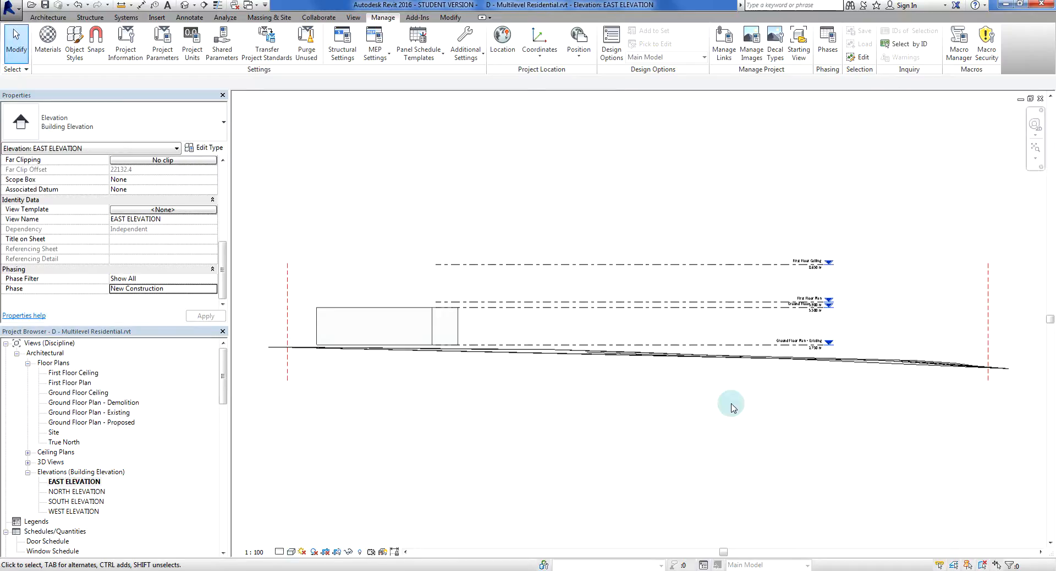
{"action": "scroll", "coordinate": [830, 352], "scroll_direction": "up", "scroll_amount": 4}
{"action": "scroll", "coordinate": [758, 366], "scroll_direction": "up", "scroll_amount": 1}
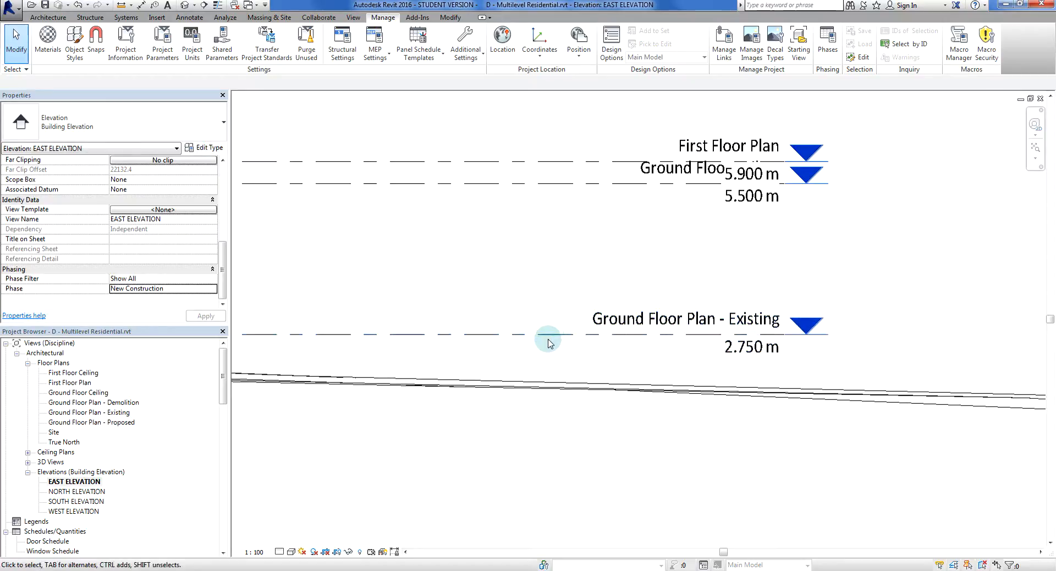
{"action": "left_click", "coordinate": [118, 402]}
{"action": "left_click", "coordinate": [120, 421]}
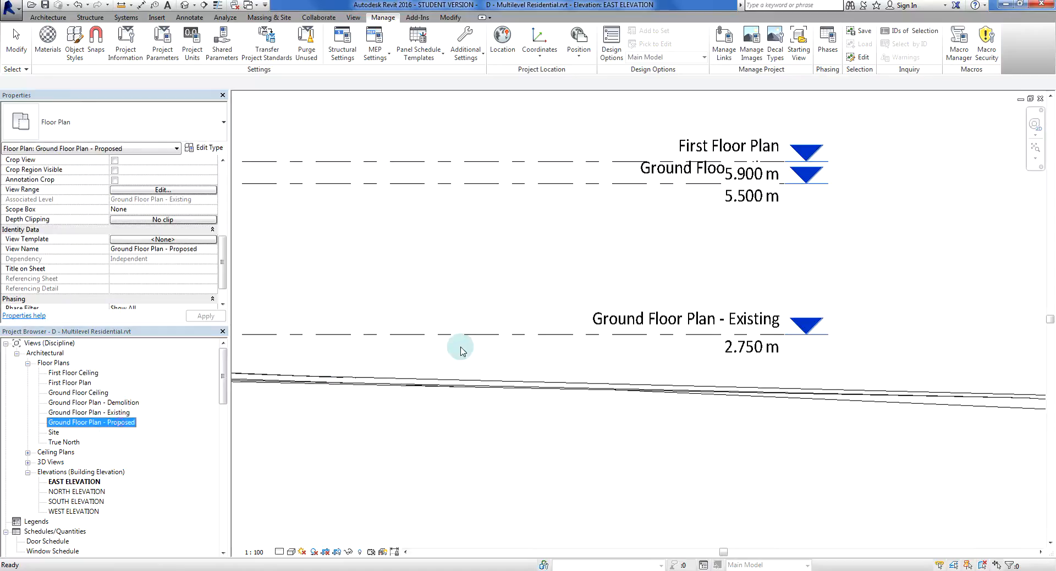
{"action": "left_click", "coordinate": [460, 338]}
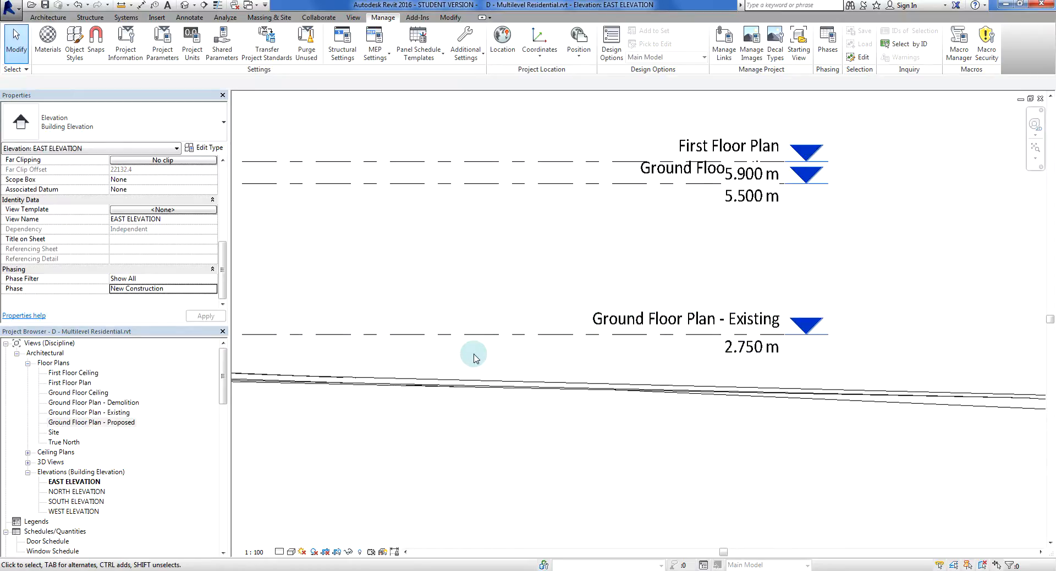
{"action": "scroll", "coordinate": [476, 368], "scroll_direction": "down", "scroll_amount": 2}
{"action": "scroll", "coordinate": [403, 450], "scroll_direction": "down", "scroll_amount": 2}
{"action": "middle_click_drag", "start_coordinate": [403, 451], "coordinate": [736, 452]}
{"action": "scroll", "coordinate": [553, 462], "scroll_direction": "down", "scroll_amount": 1}
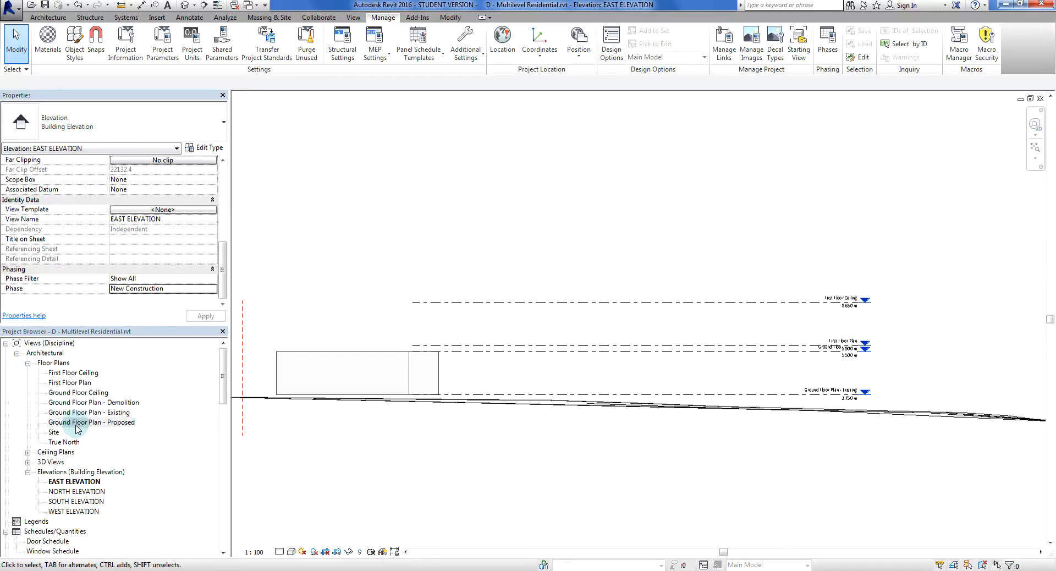
Step: Check the phase settings of the Ground Floor Plan - Existing and Ground Floor Plan - Demolition views
{"action": "double_click", "coordinate": [110, 413]}
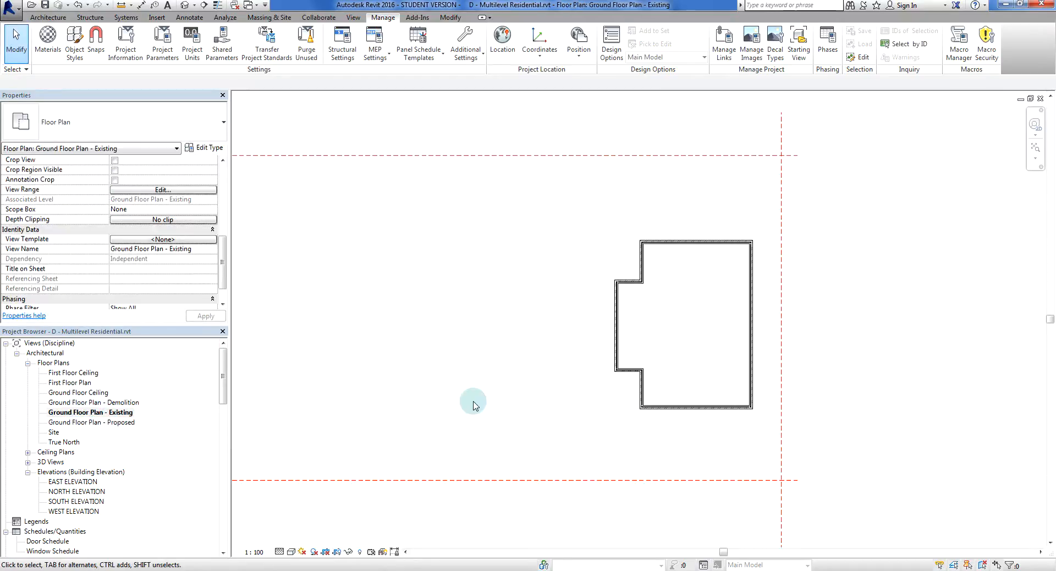
{"action": "scroll", "coordinate": [225, 267], "scroll_direction": "down", "scroll_amount": 2}
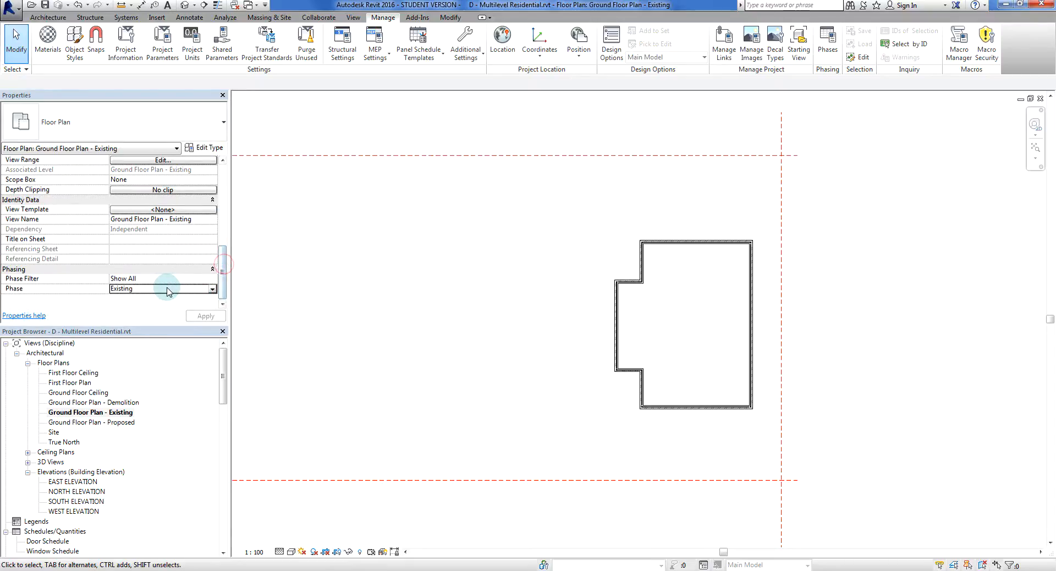
{"action": "double_click", "coordinate": [89, 402]}
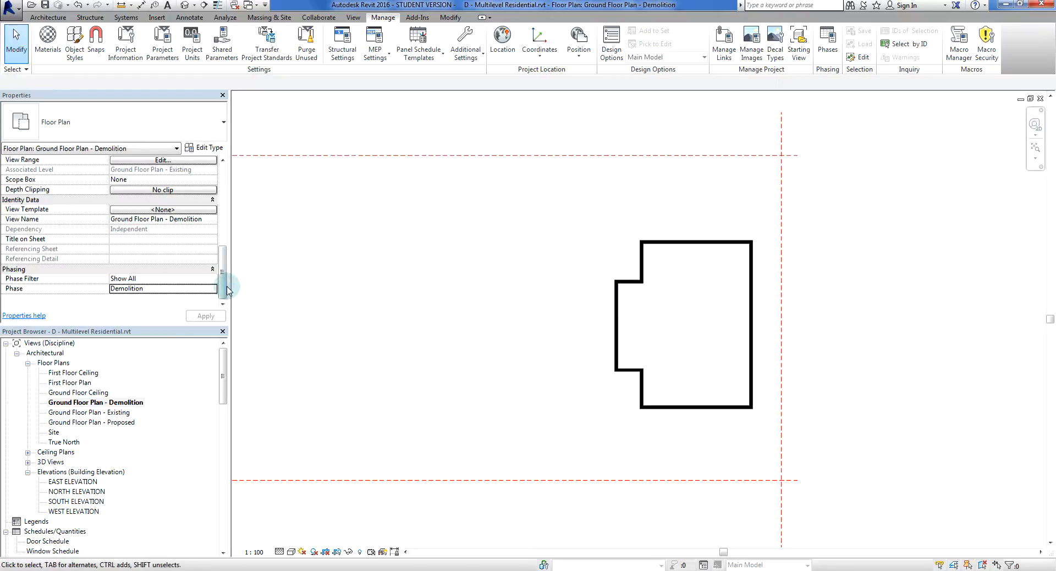
Step: Set the Ground Floor Plan - Proposed view's phase to New Construction and apply the change
{"action": "double_click", "coordinate": [111, 422]}
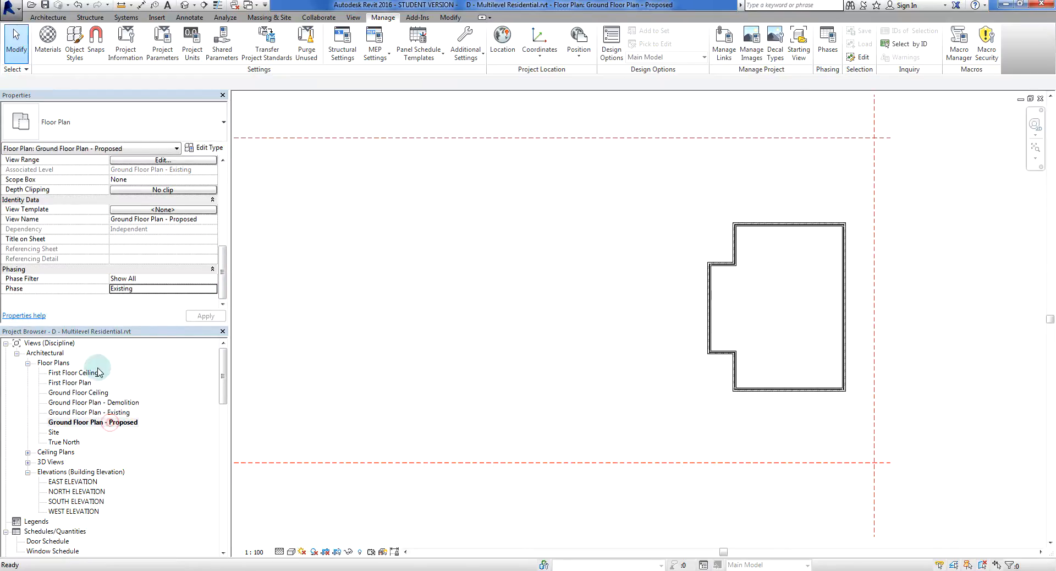
{"action": "left_click", "coordinate": [212, 290]}
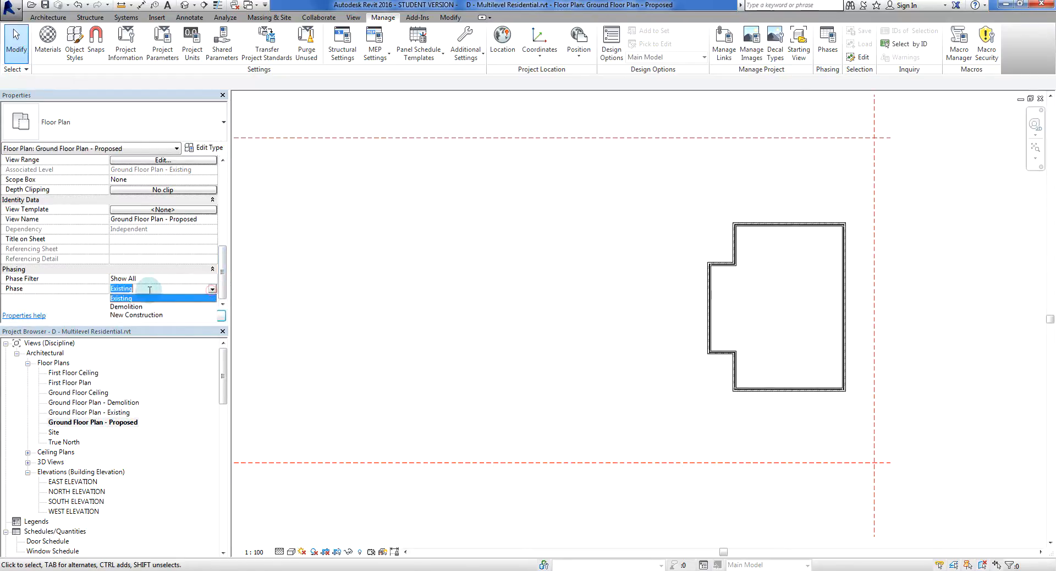
{"action": "left_click", "coordinate": [127, 315]}
{"action": "left_click", "coordinate": [206, 316]}
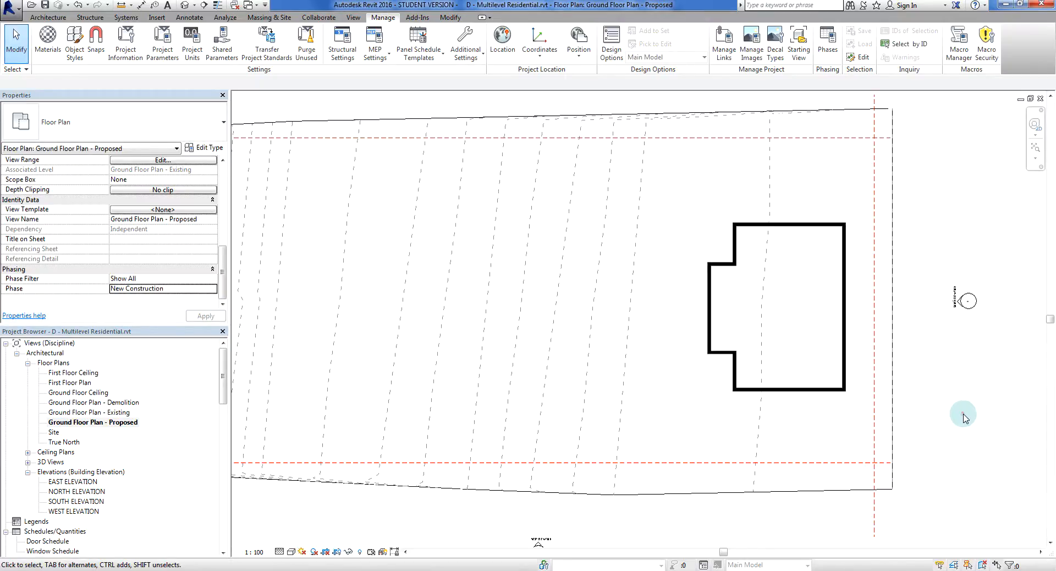
Step: Set the site topography's Phase Created to Existing and apply the change
{"action": "left_click", "coordinate": [438, 487]}
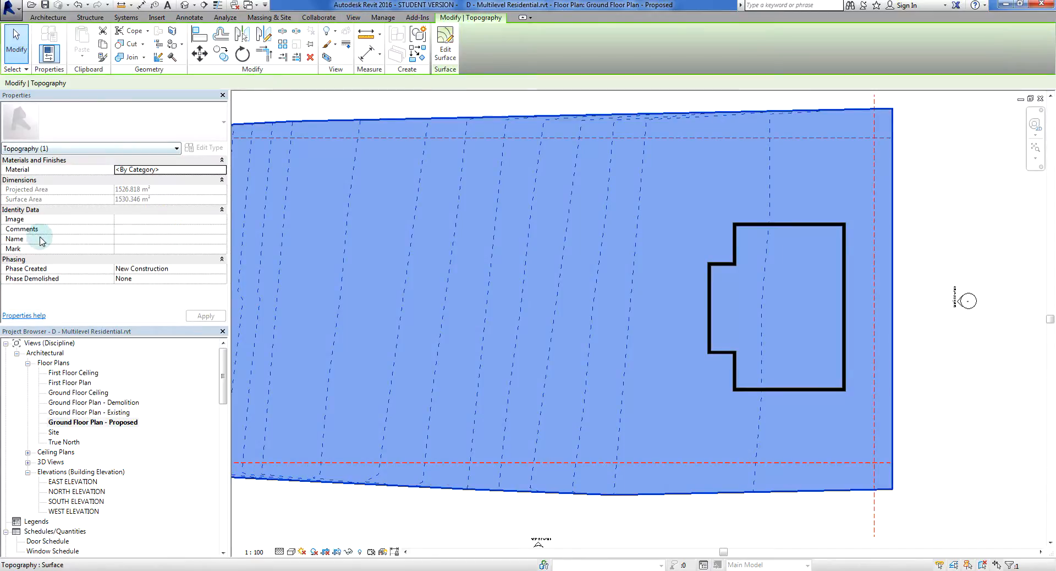
{"action": "left_click", "coordinate": [221, 268]}
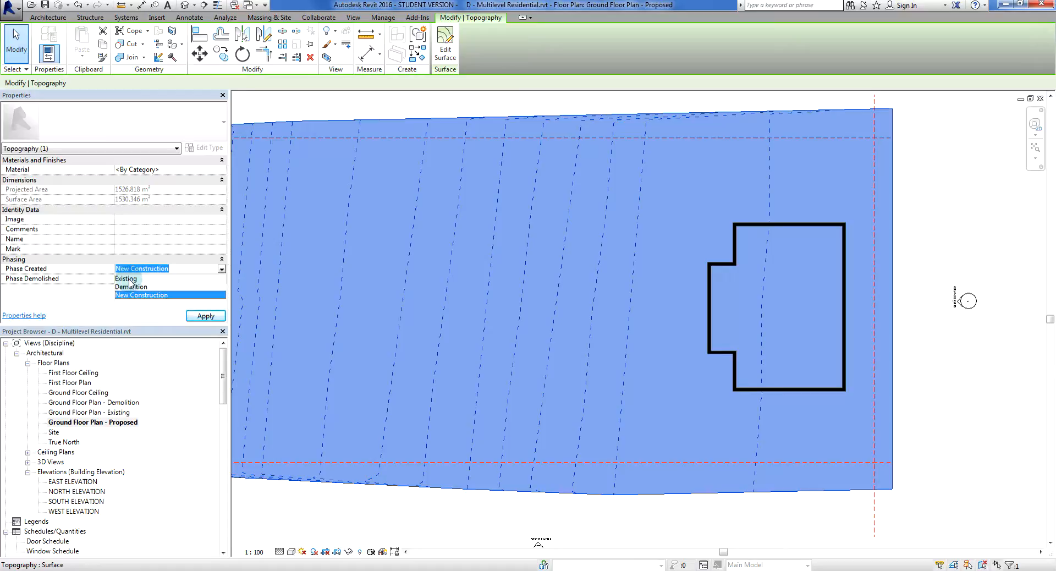
{"action": "left_click", "coordinate": [126, 279]}
{"action": "left_click", "coordinate": [217, 316]}
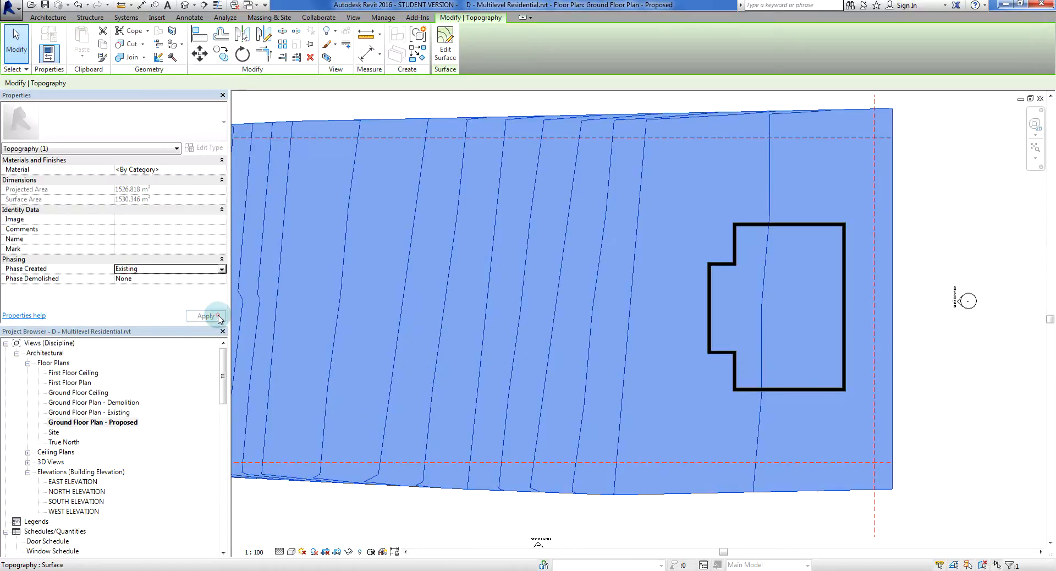
{"action": "left_click", "coordinate": [361, 528]}
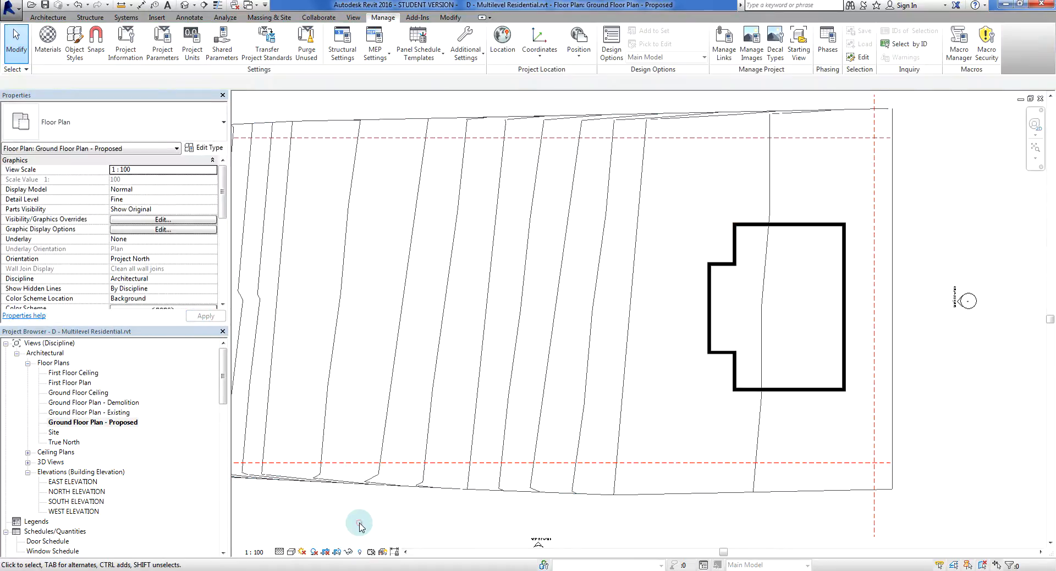
Step: Open the Ground Floor Plan - Existing view and examine the building's outer walls and the site contours
{"action": "double_click", "coordinate": [116, 413]}
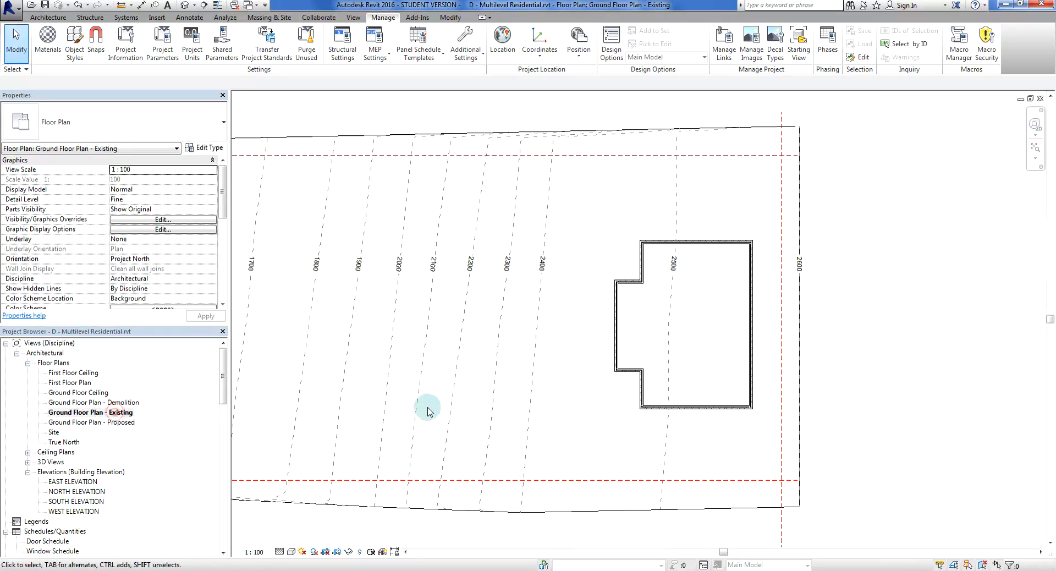
{"action": "middle_click_drag", "start_coordinate": [556, 412], "coordinate": [622, 417]}
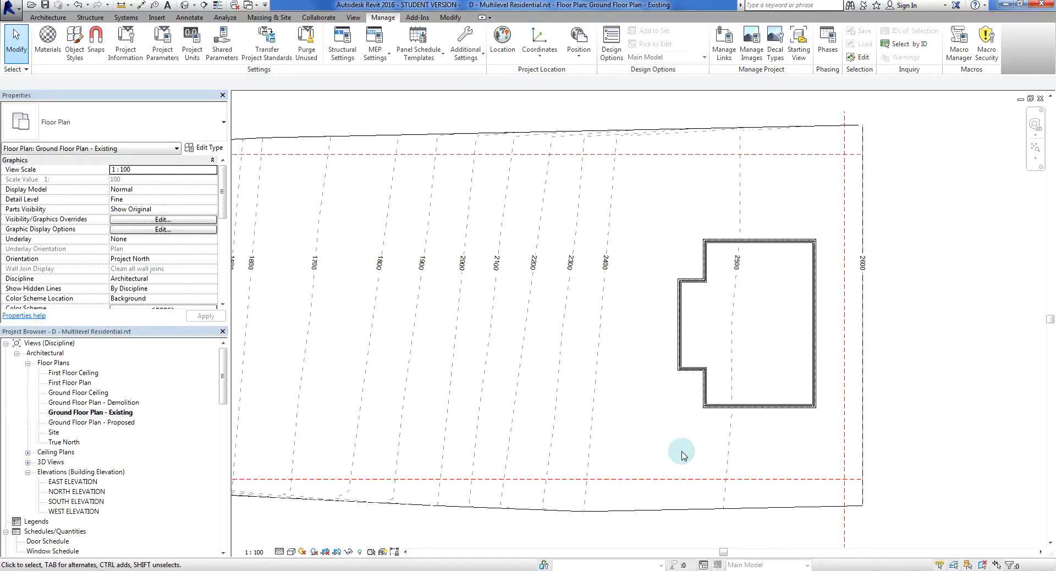
{"action": "middle_click_drag", "start_coordinate": [682, 451], "coordinate": [647, 504]}
{"action": "scroll", "coordinate": [701, 448], "scroll_direction": "up", "scroll_amount": 1}
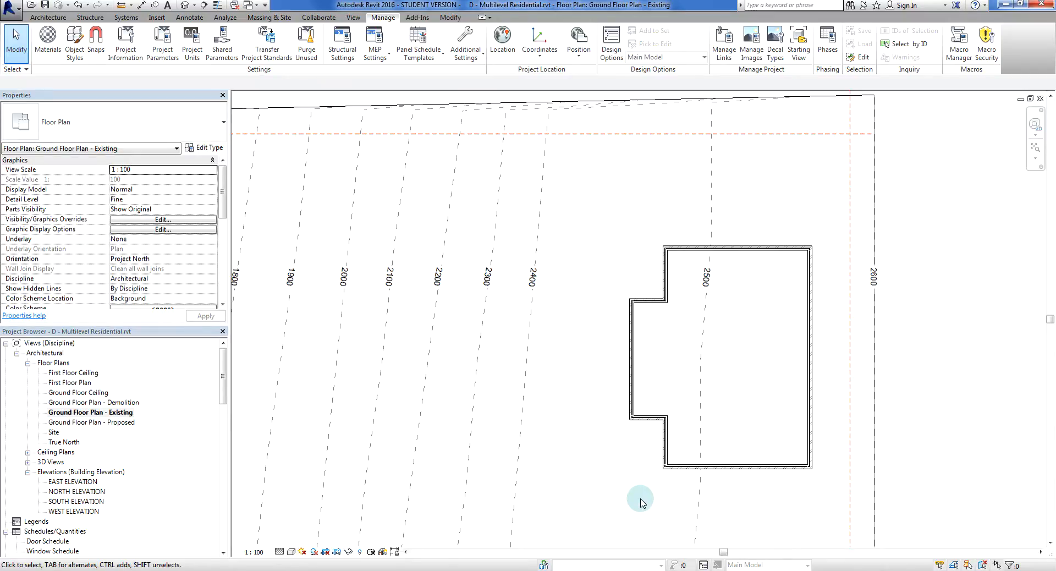
{"action": "scroll", "coordinate": [697, 469], "scroll_direction": "up", "scroll_amount": 2}
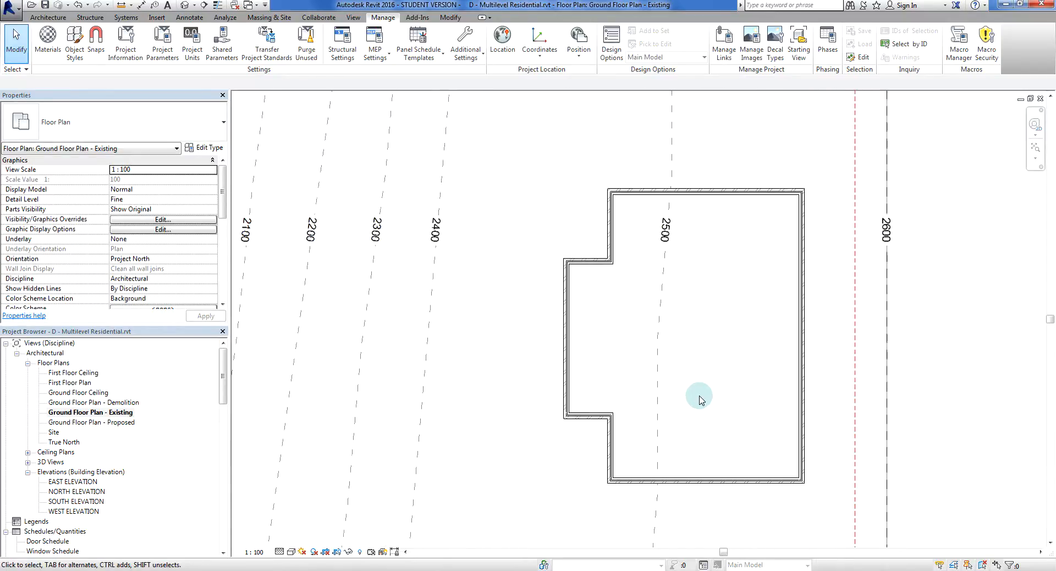
{"action": "middle_click_drag", "start_coordinate": [698, 466], "coordinate": [668, 400]}
{"action": "scroll", "coordinate": [547, 224], "scroll_direction": "up", "scroll_amount": 2}
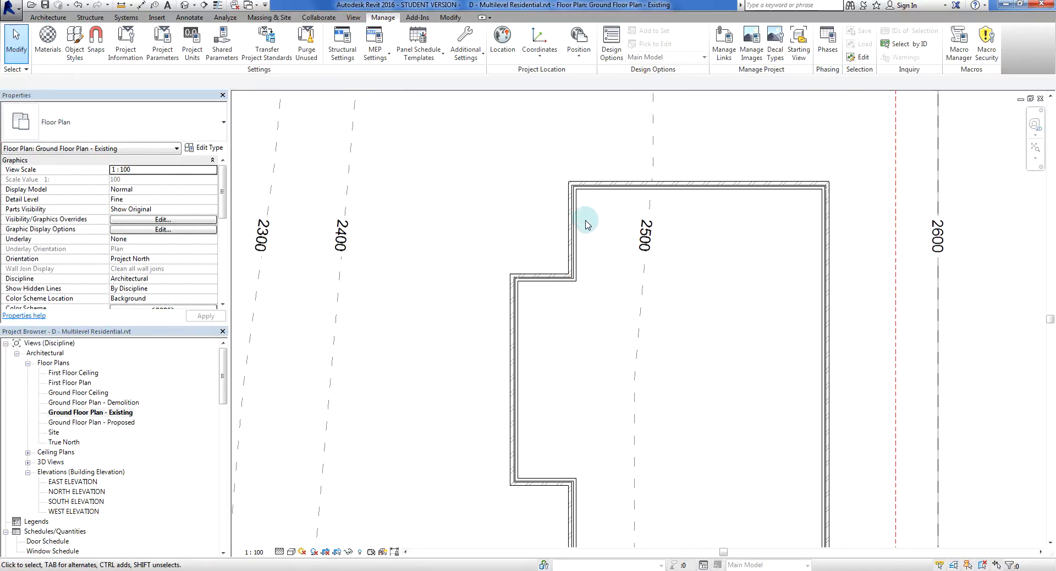
{"action": "scroll", "coordinate": [605, 208], "scroll_direction": "down", "scroll_amount": 3}
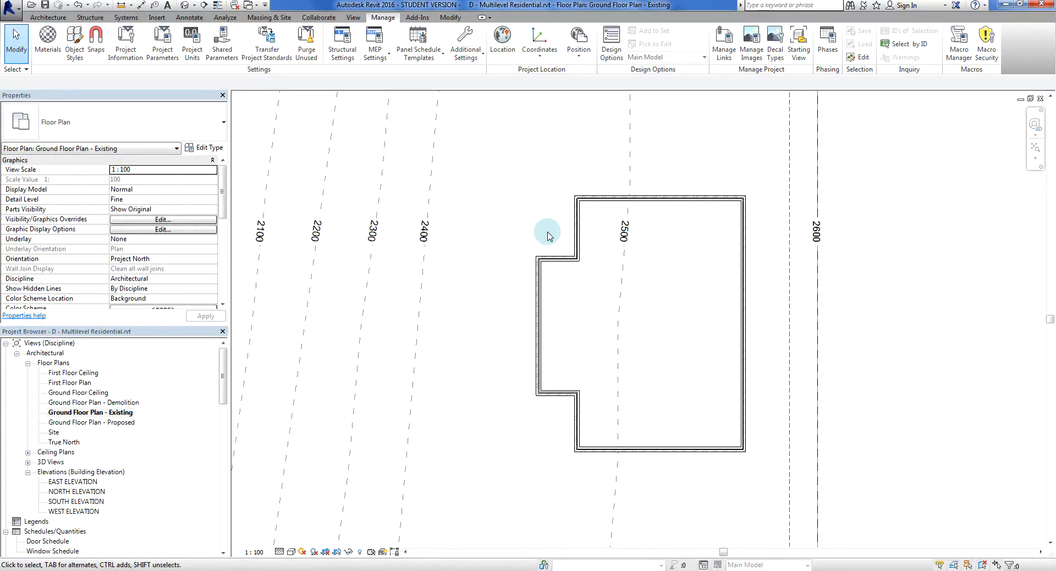
{"action": "left_click", "coordinate": [575, 225]}
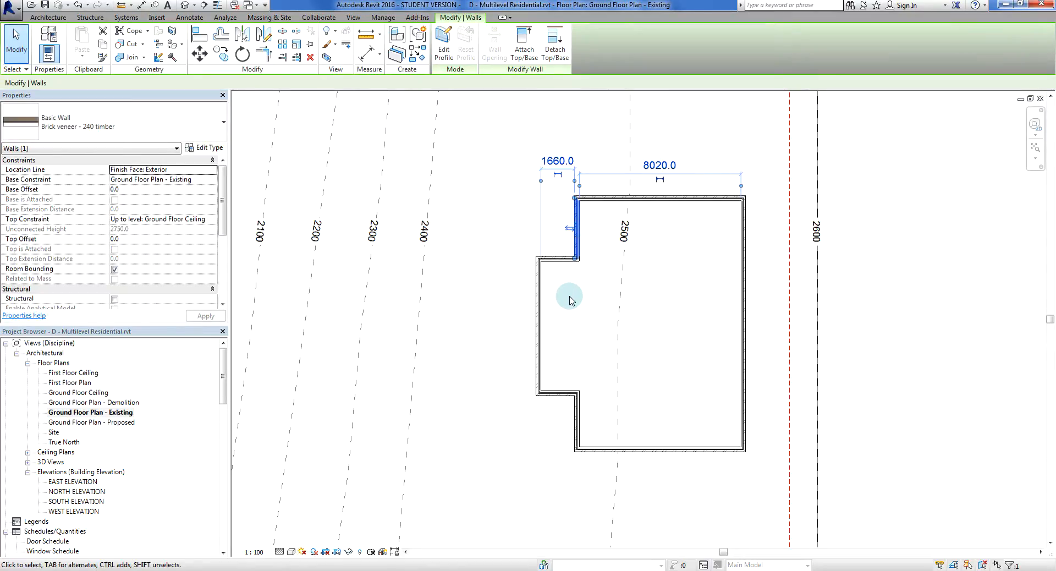
{"action": "left_click", "coordinate": [563, 258], "text": "ctrl"}
{"action": "left_click", "coordinate": [539, 317], "text": "ctrl"}
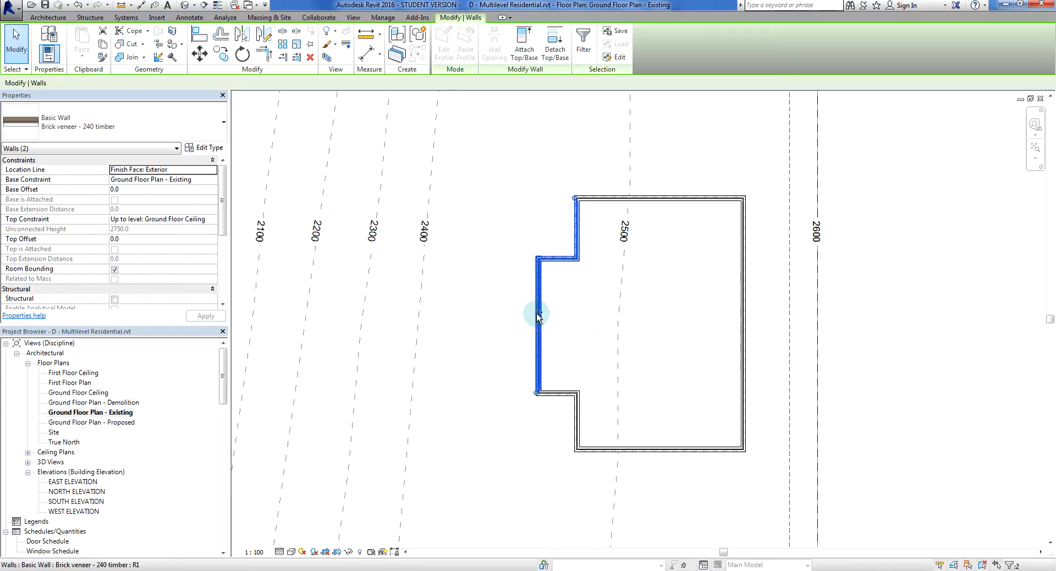
{"action": "left_click", "coordinate": [546, 394], "text": "ctrl"}
Step: Set Phase Demolished to Demolition for the five walls forming the building's stepped west side, and apply the change
{"action": "left_click", "coordinate": [578, 413]}
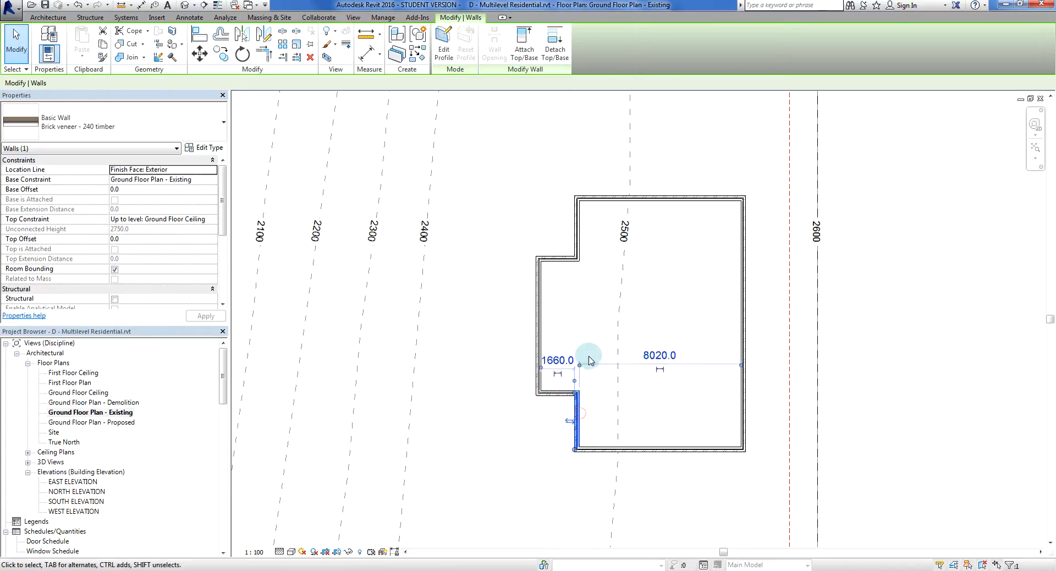
{"action": "left_click", "coordinate": [558, 393], "text": "ctrl"}
{"action": "left_click", "coordinate": [540, 349], "text": "ctrl"}
{"action": "left_click", "coordinate": [551, 257], "text": "ctrl"}
{"action": "left_click", "coordinate": [577, 232], "text": "ctrl"}
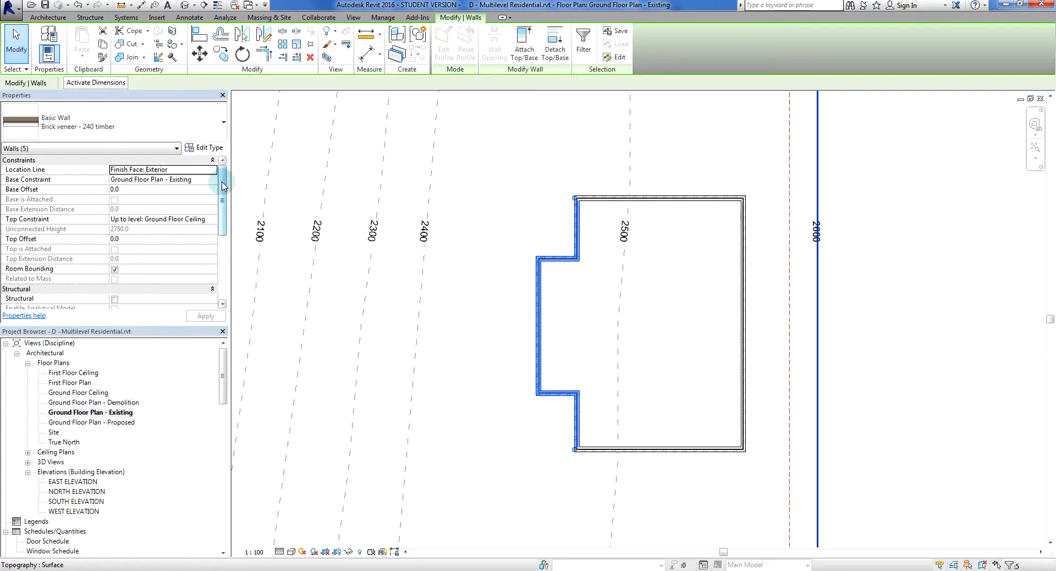
{"action": "left_click_drag", "start_coordinate": [223, 180], "coordinate": [226, 244]}
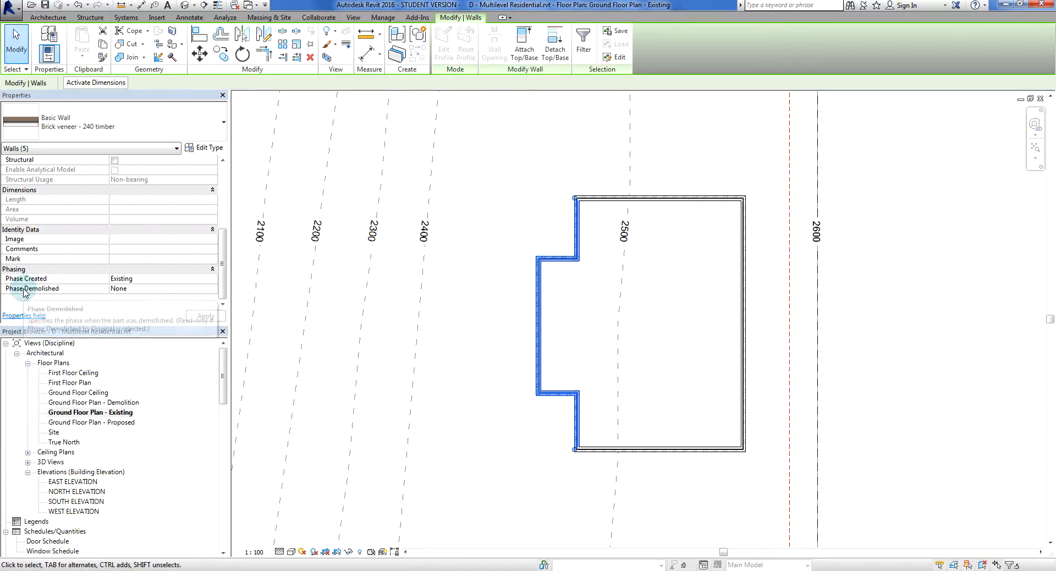
{"action": "left_click", "coordinate": [213, 289]}
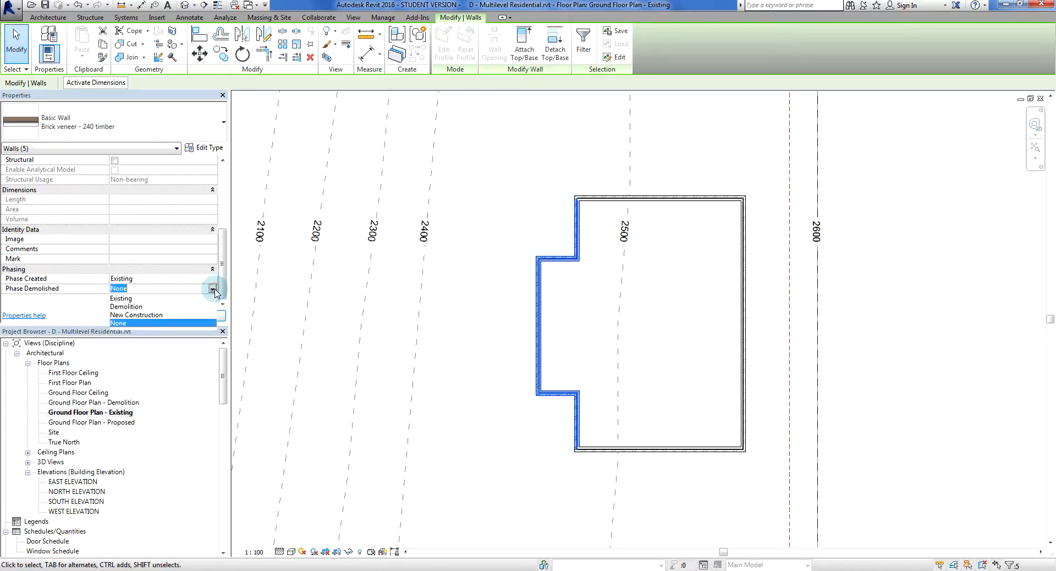
{"action": "left_click", "coordinate": [123, 307]}
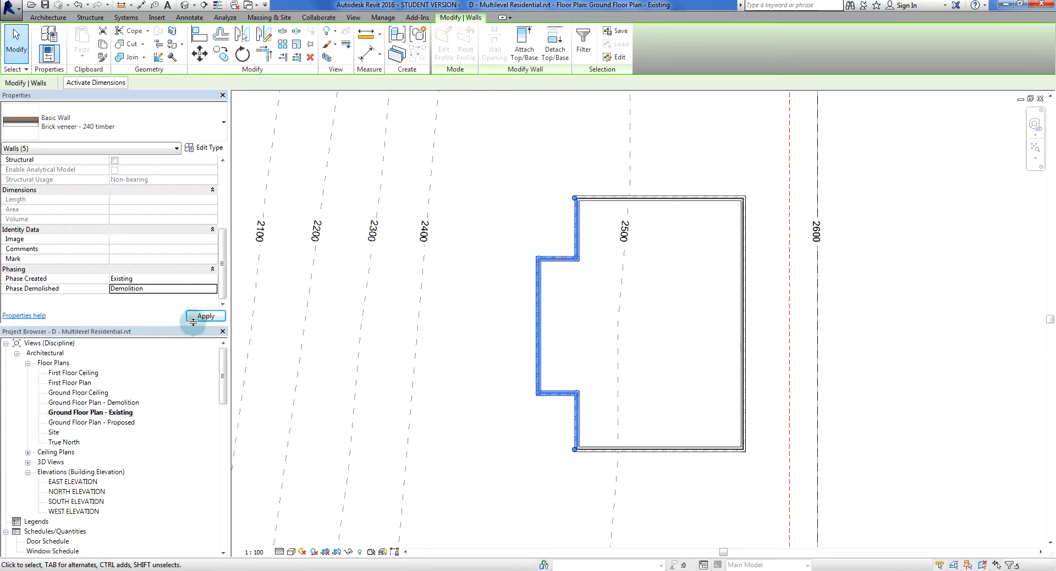
{"action": "left_click", "coordinate": [218, 315]}
{"action": "left_click", "coordinate": [470, 339]}
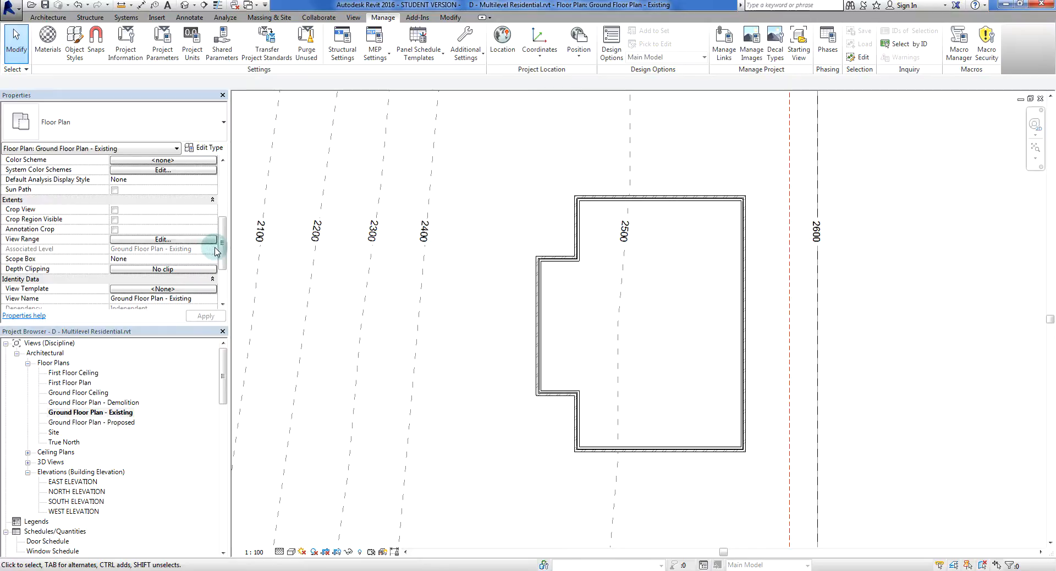
Step: Check the Existing view's phase and examine the five demolished walls in the Ground Floor Plan - Demolition view
{"action": "left_click_drag", "start_coordinate": [220, 252], "coordinate": [223, 282]}
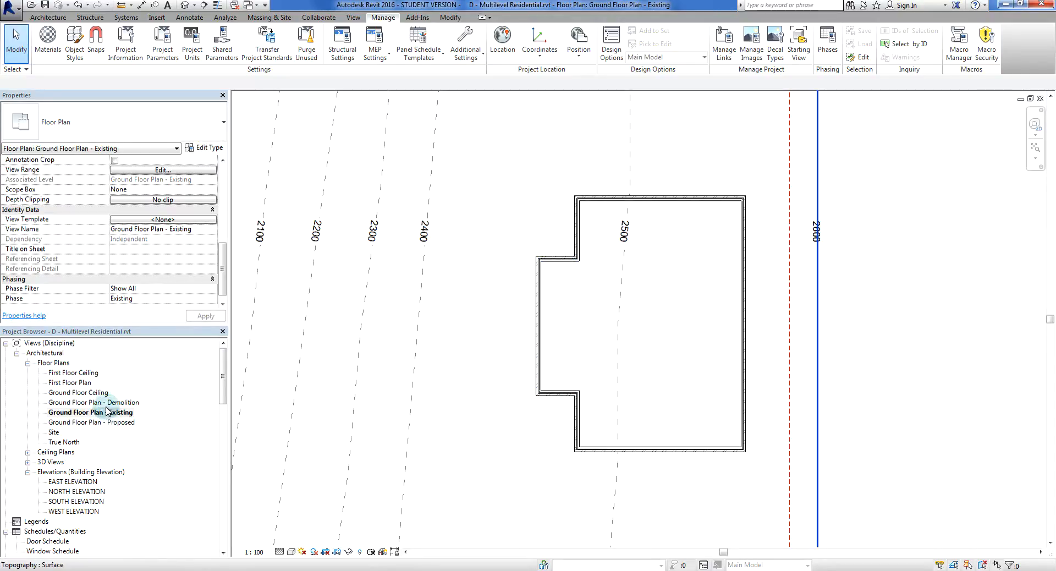
{"action": "double_click", "coordinate": [64, 403]}
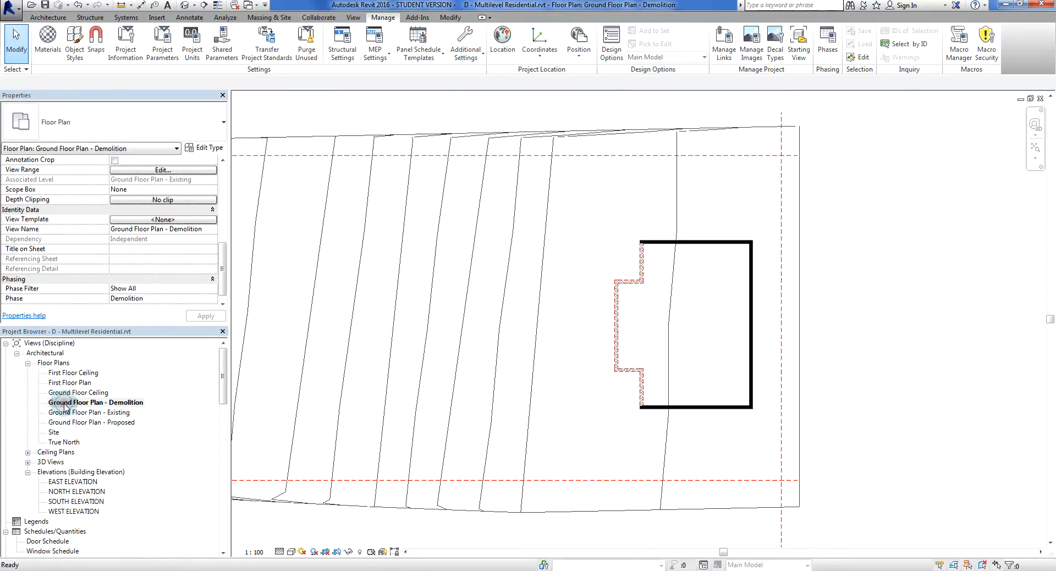
{"action": "scroll", "coordinate": [658, 302], "scroll_direction": "up", "scroll_amount": 4}
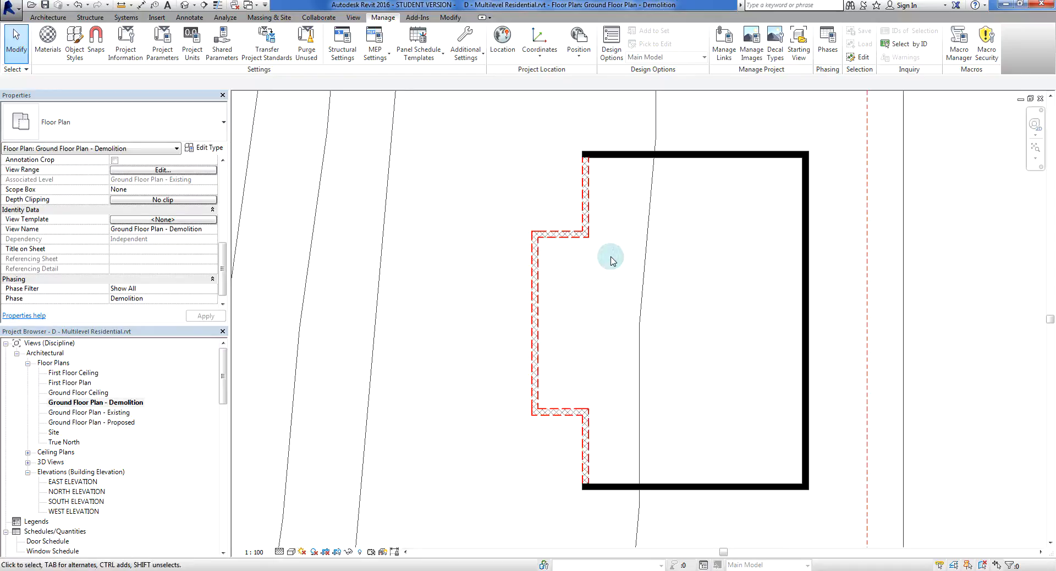
Step: Open the Ground Floor Plan - Proposed view and examine the remaining walls around the demolished side
{"action": "double_click", "coordinate": [95, 422]}
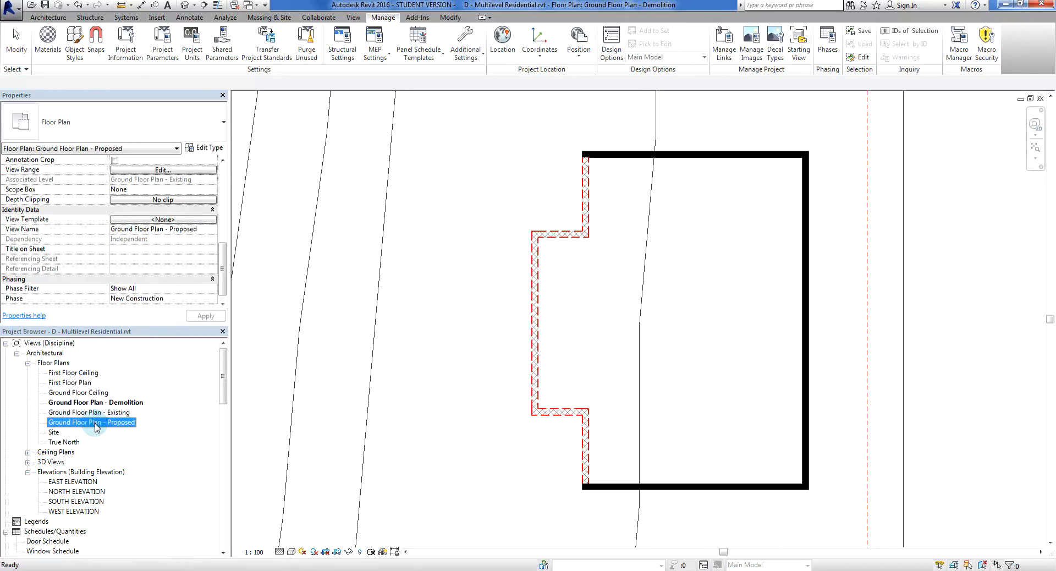
{"action": "middle_click_drag", "start_coordinate": [819, 359], "coordinate": [725, 405]}
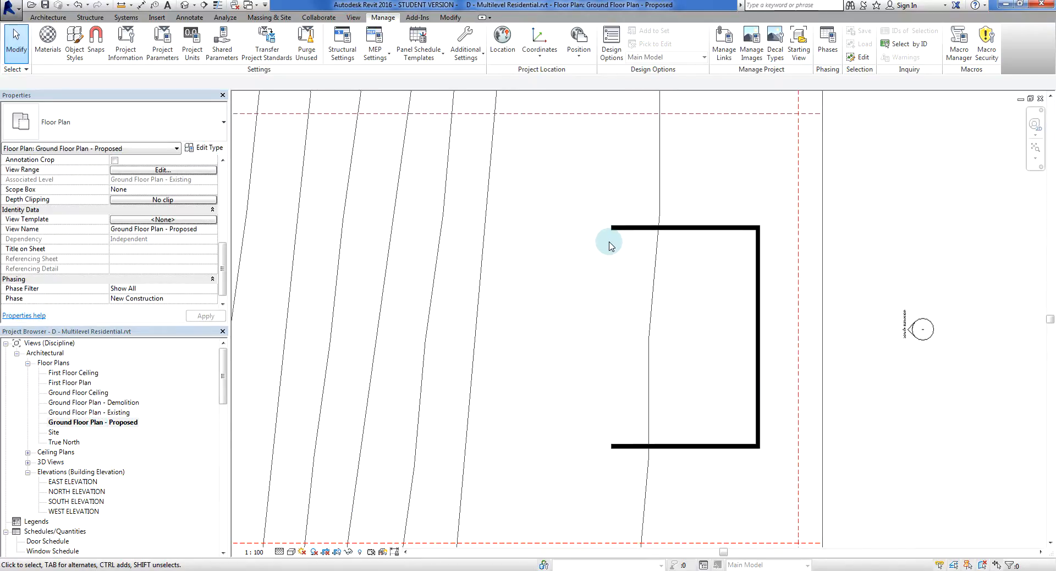
{"action": "scroll", "coordinate": [615, 258], "scroll_direction": "up", "scroll_amount": 2}
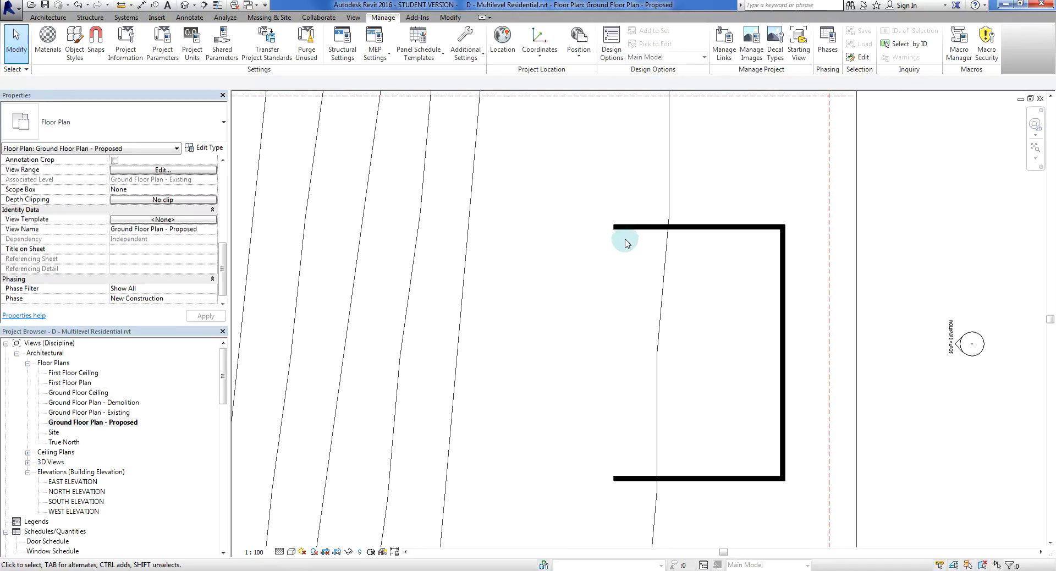